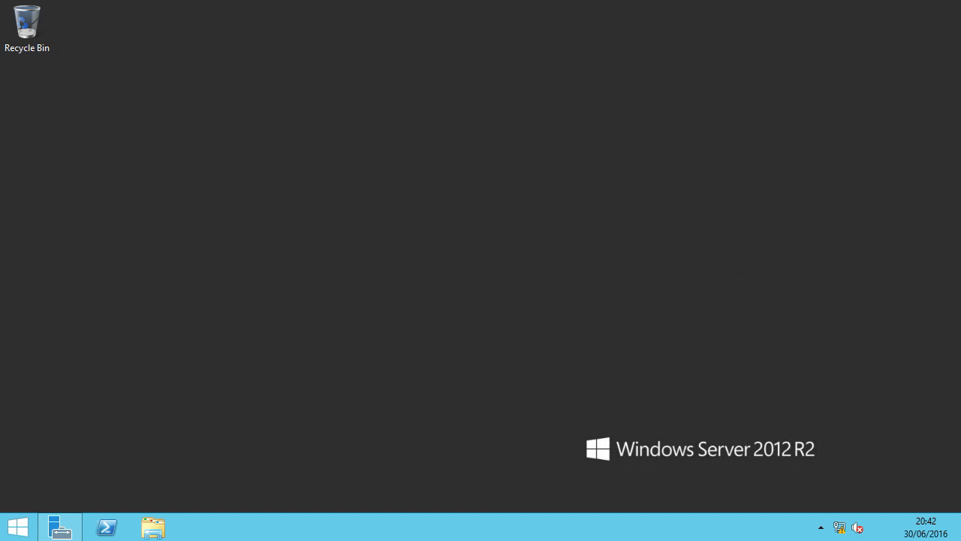
# - Start the Add Roles and Features wizard with role-based installation on the local server
pyautogui.click(60, 527)
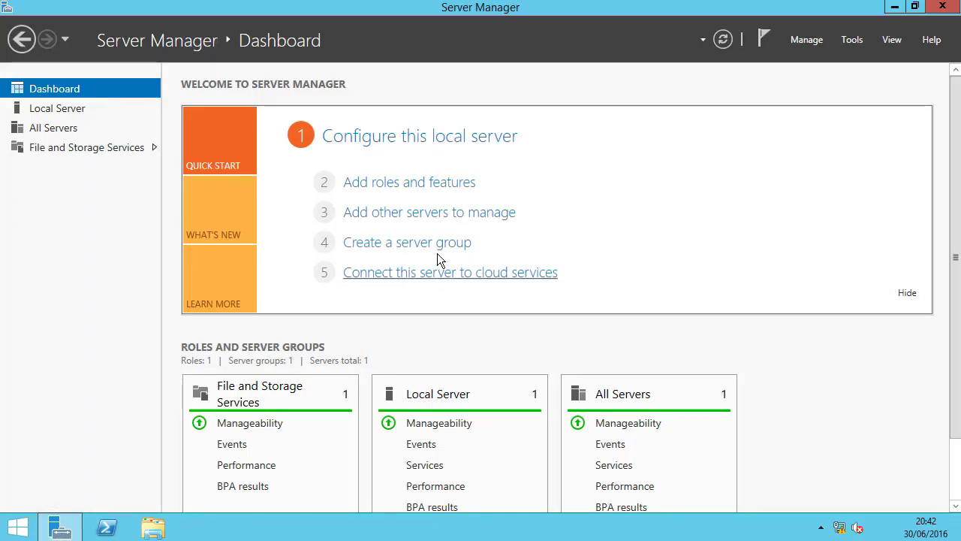
pyautogui.click(404, 186)
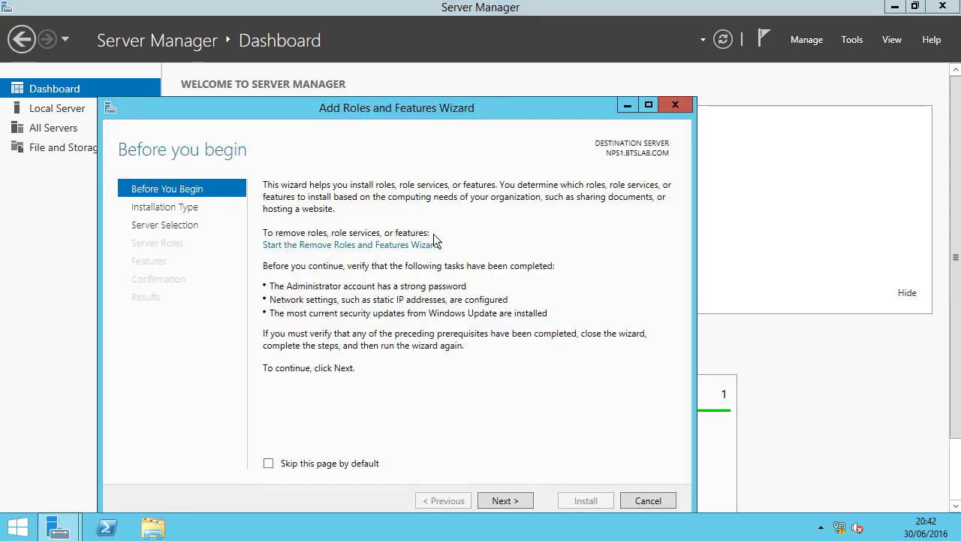
pyautogui.click(514, 502)
pyautogui.click(509, 503)
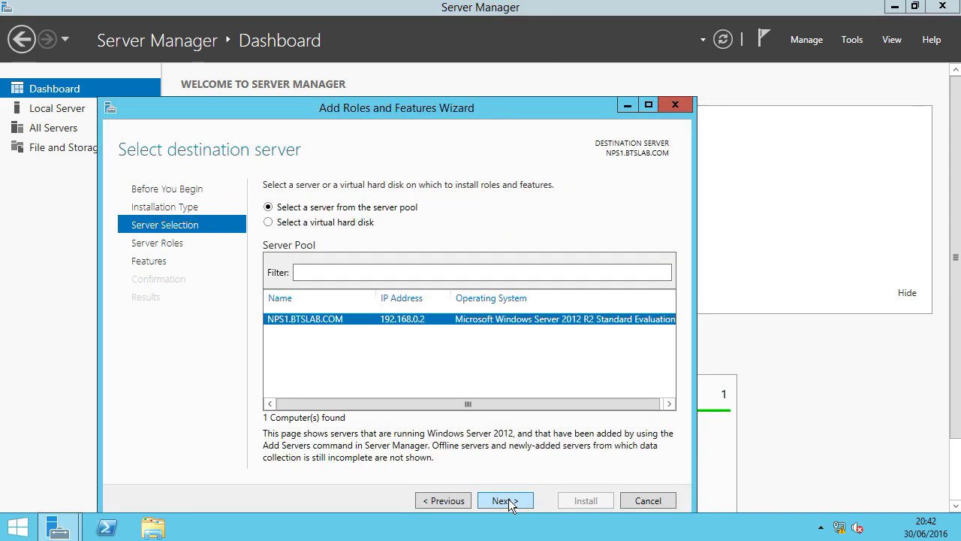
pyautogui.click(509, 503)
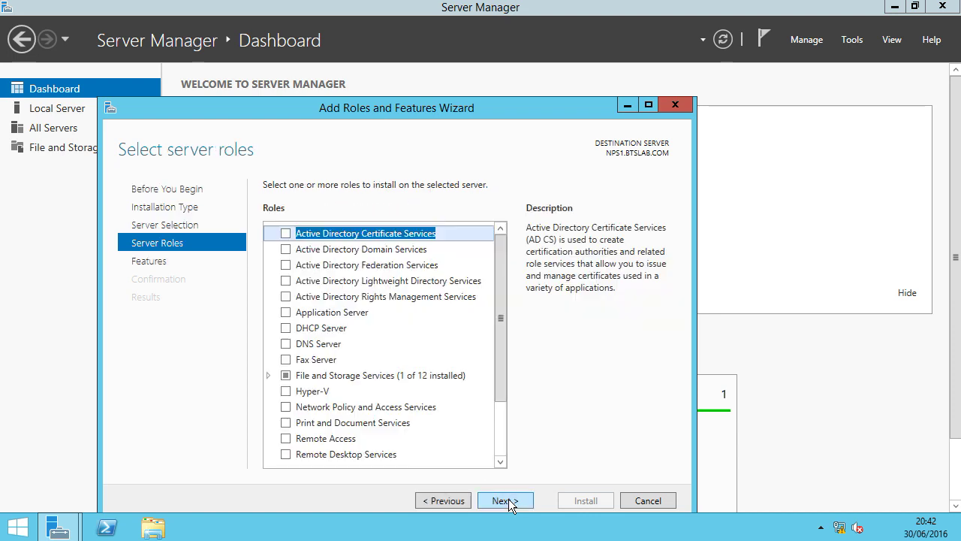
pyautogui.moveTo(506, 342); pyautogui.dragTo(494, 422)
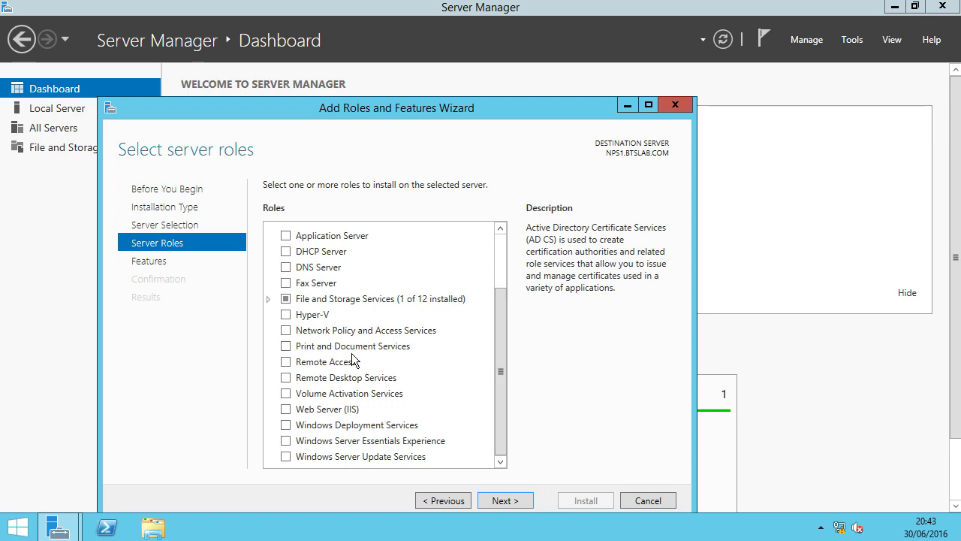
# - Select Network Policy and Access Services with its management tools and Network Policy Server, then install
pyautogui.click(286, 331)
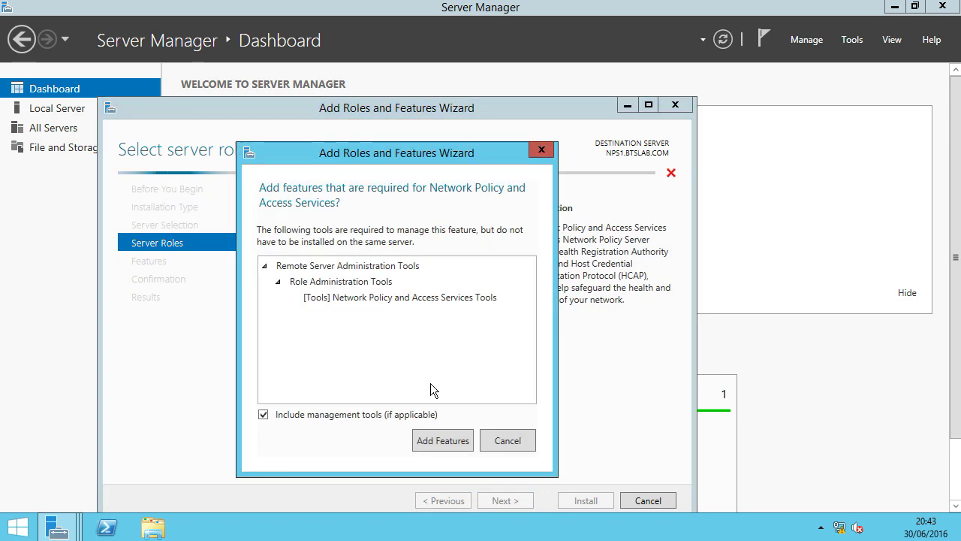
pyautogui.click(440, 441)
pyautogui.click(522, 503)
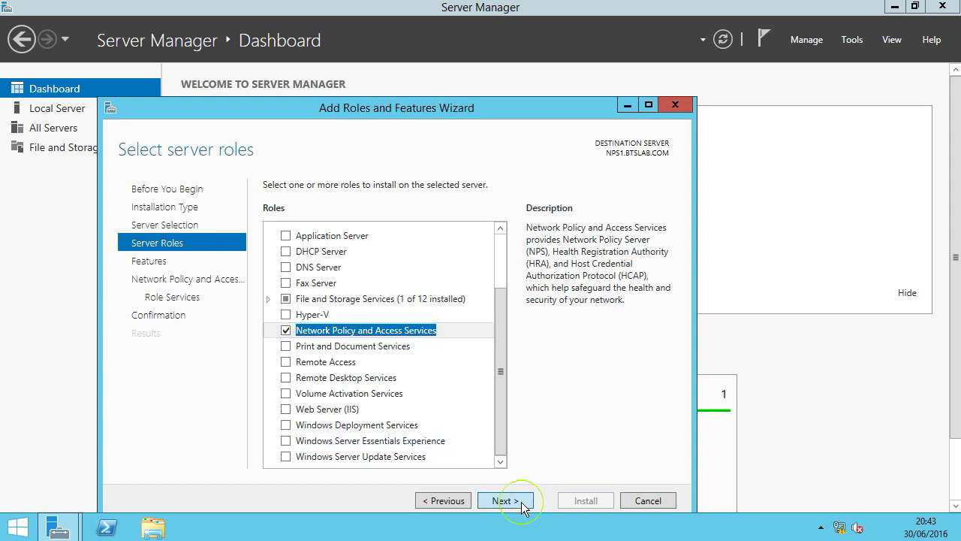
pyautogui.click(523, 506)
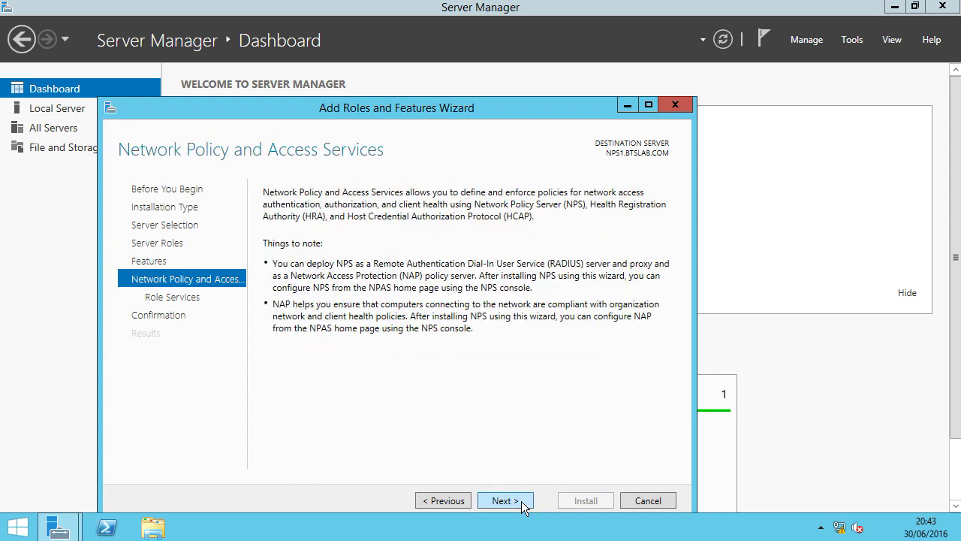
pyautogui.click(518, 507)
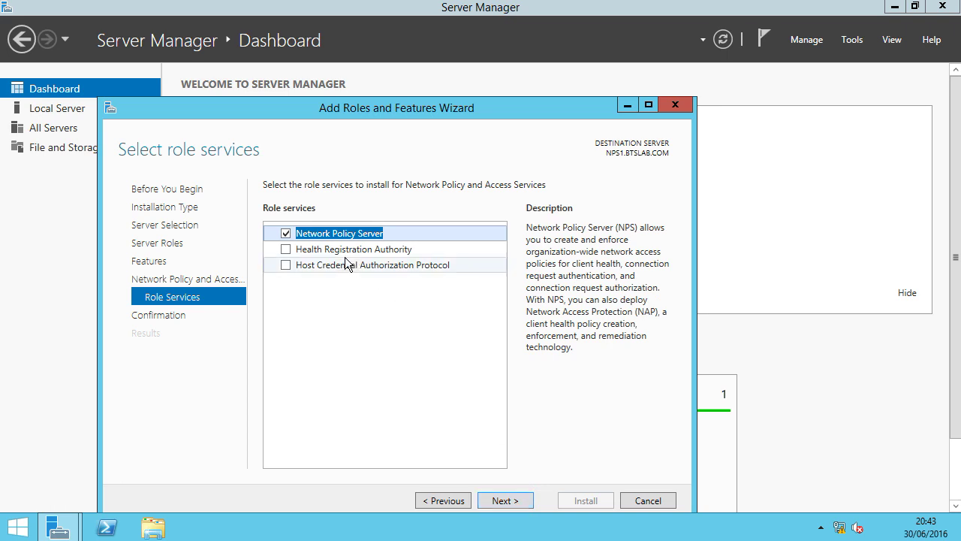
pyautogui.click(515, 502)
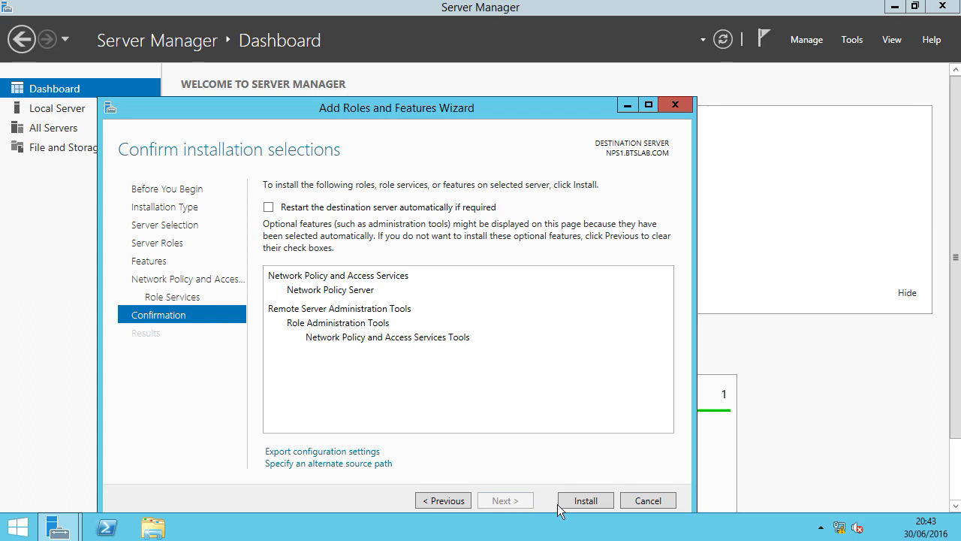
pyautogui.click(586, 501)
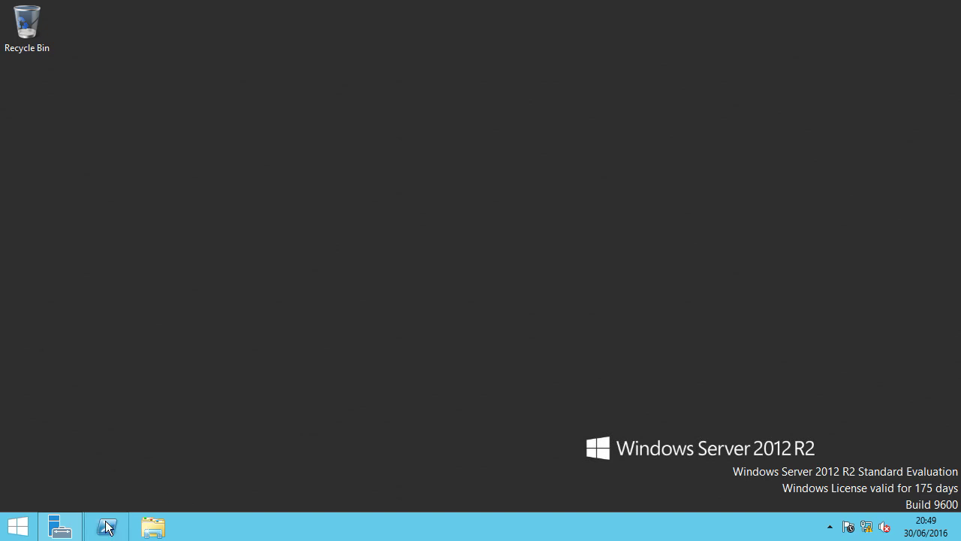
# - Create the global security group 'Network Admins' in the Staff OU of Active Directory Users and Computers
pyautogui.click(61, 526)
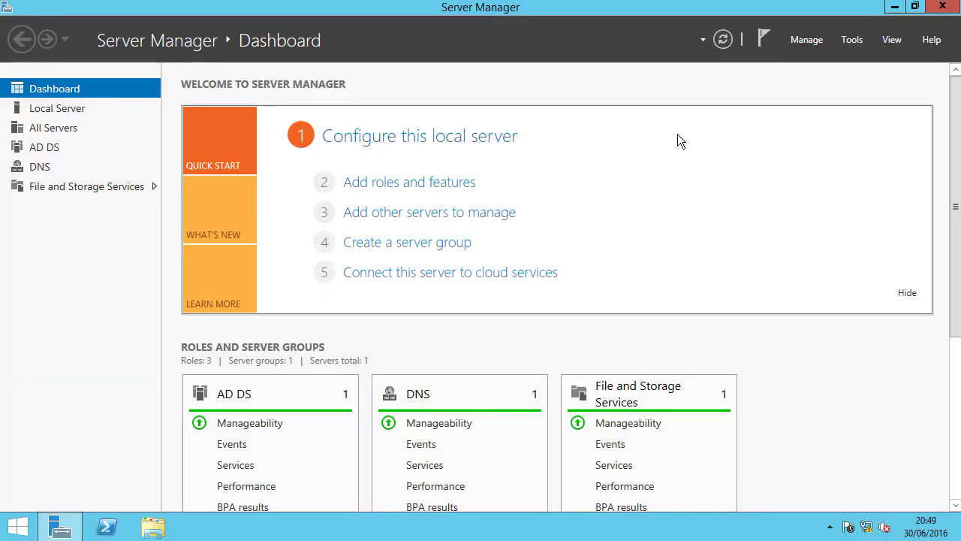
pyautogui.click(853, 45)
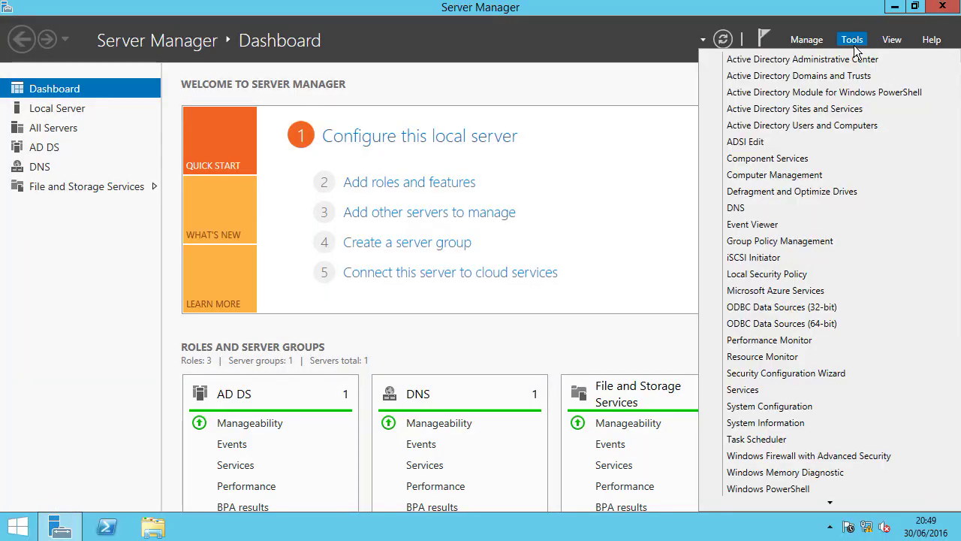
pyautogui.click(838, 128)
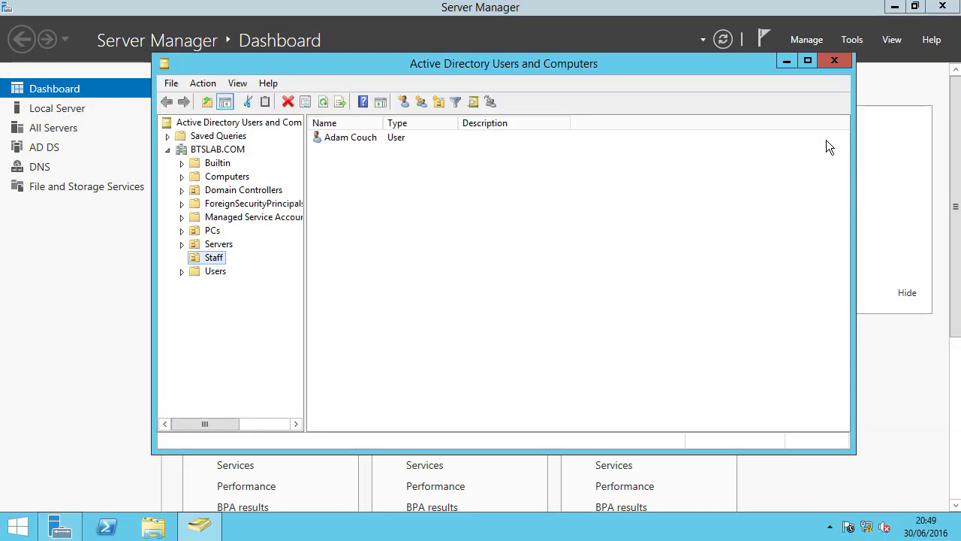
pyautogui.click(214, 257)
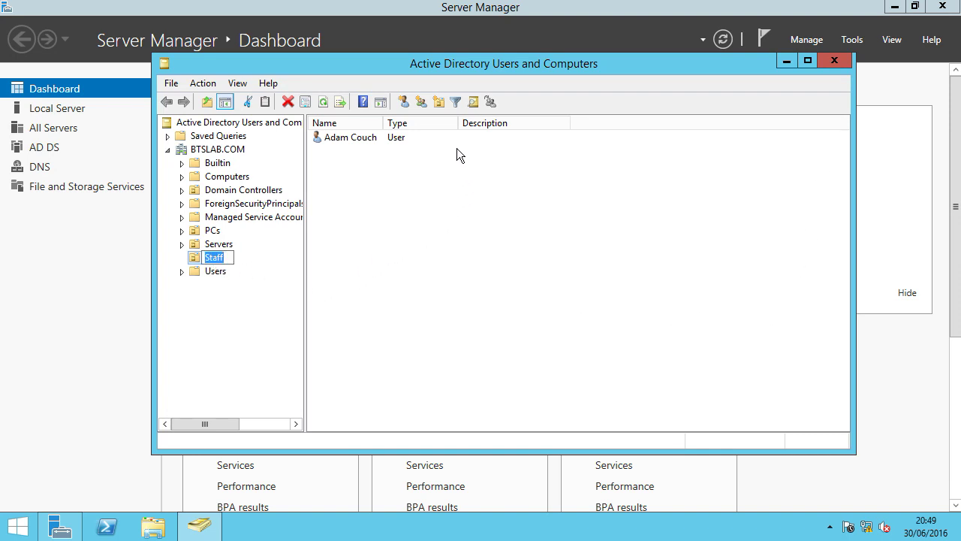
pyautogui.click(422, 104)
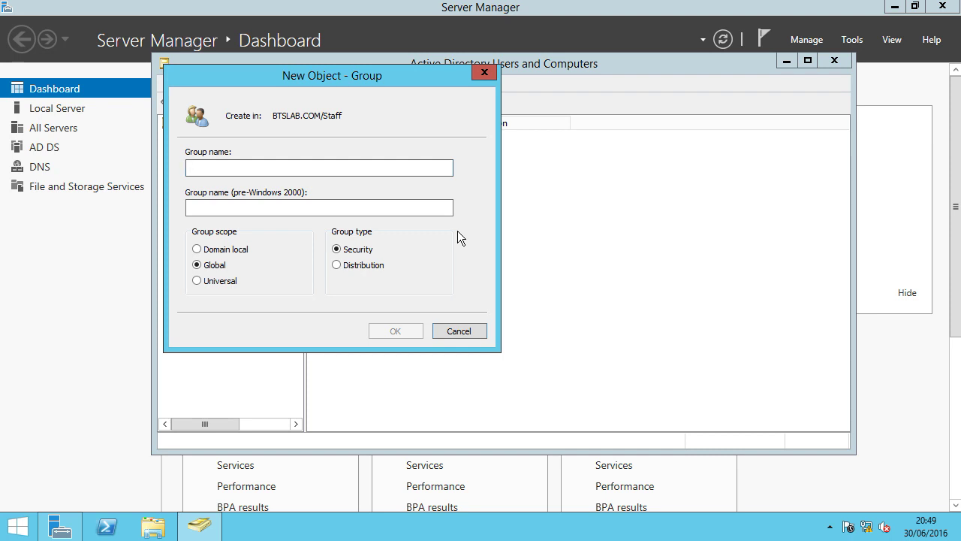
pyautogui.write('Netwo')
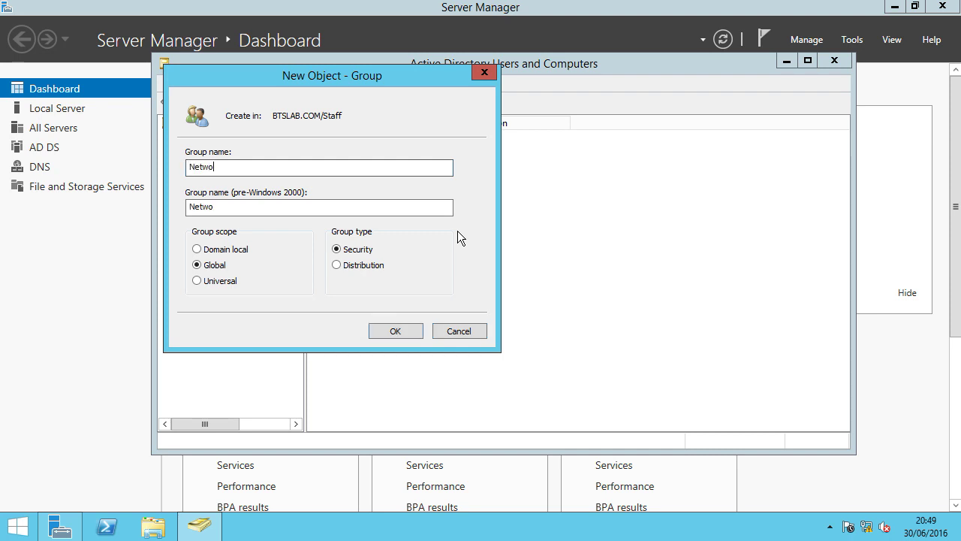
pyautogui.write('rk Admins')
pyautogui.click(404, 331)
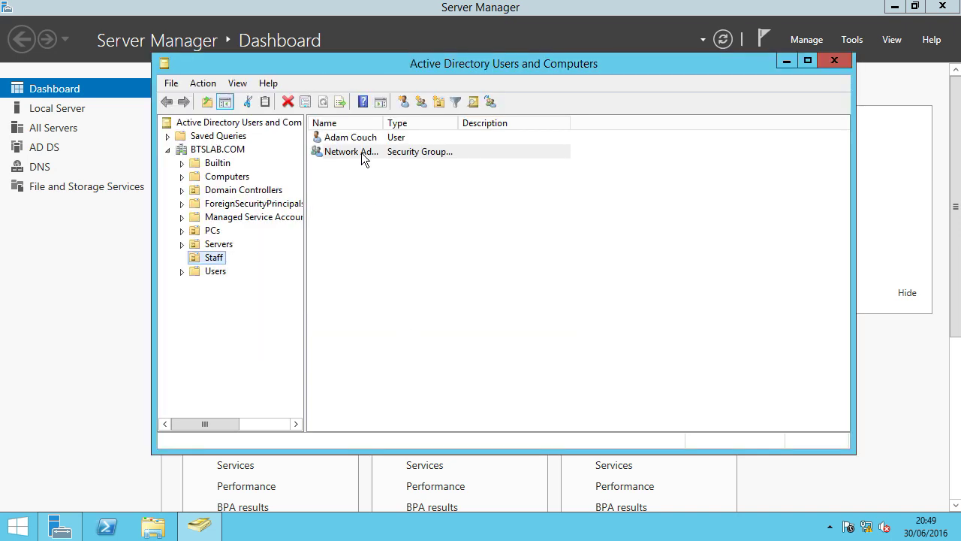
# - Give the Network Admins group the description 'Admin Level Access 15'
pyautogui.doubleClick(361, 152)
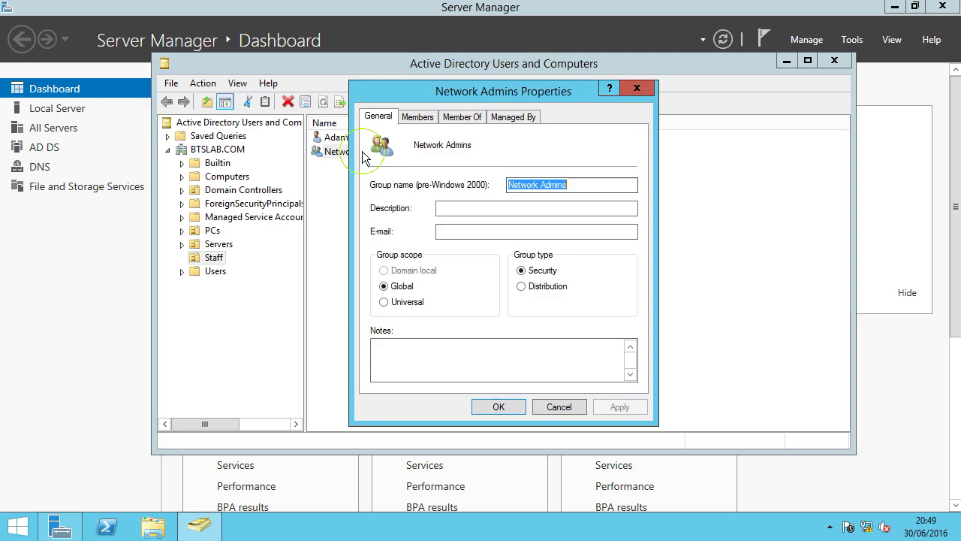
pyautogui.click(472, 209)
pyautogui.write('A')
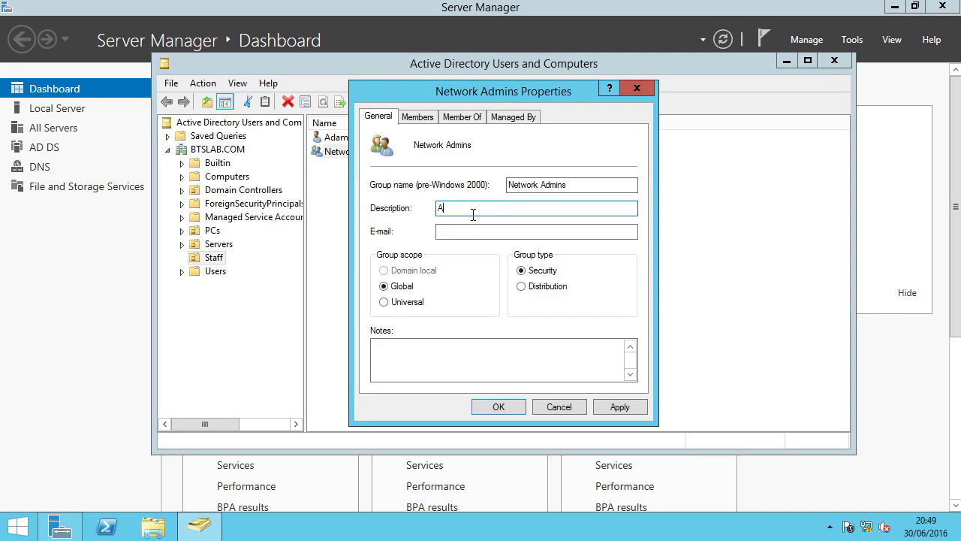
pyautogui.write('dmin Level ')
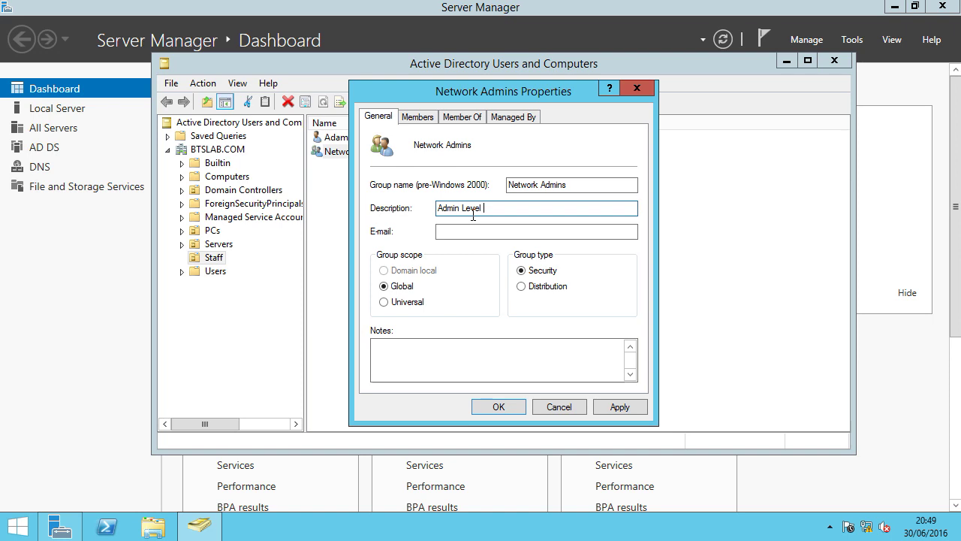
pyautogui.write('Access 15')
# - Add the user account as a member of Network Admins and save the group
pyautogui.click(419, 118)
pyautogui.click(397, 363)
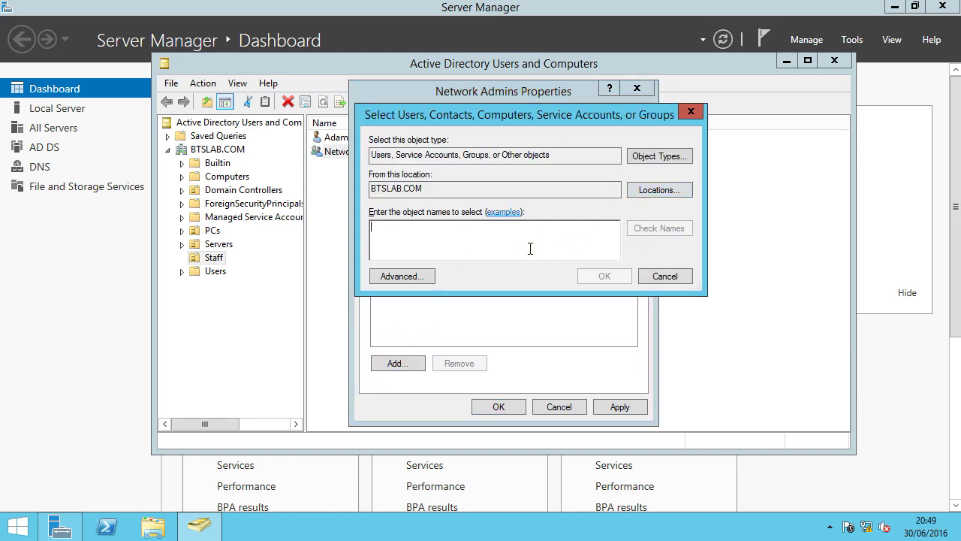
pyautogui.write('Adam')
pyautogui.click(682, 236)
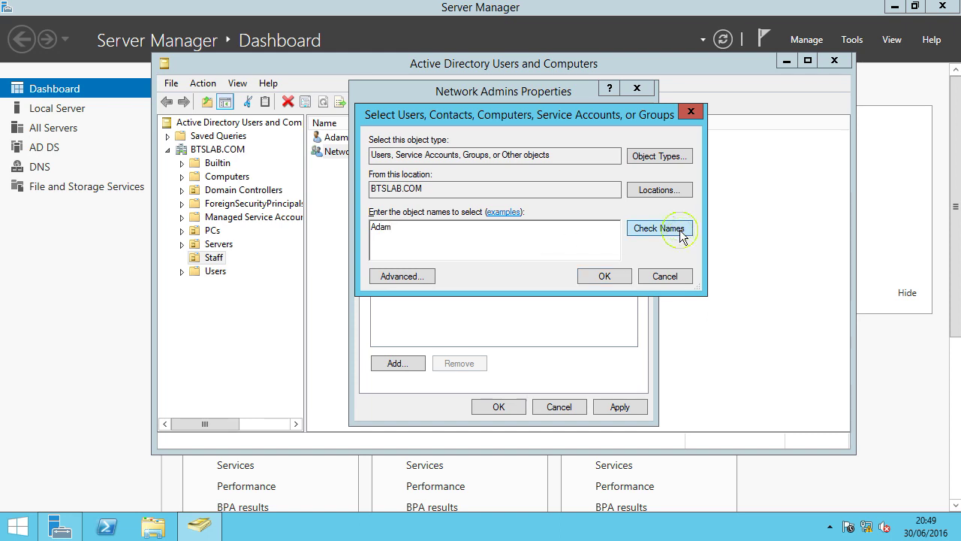
pyautogui.click(607, 276)
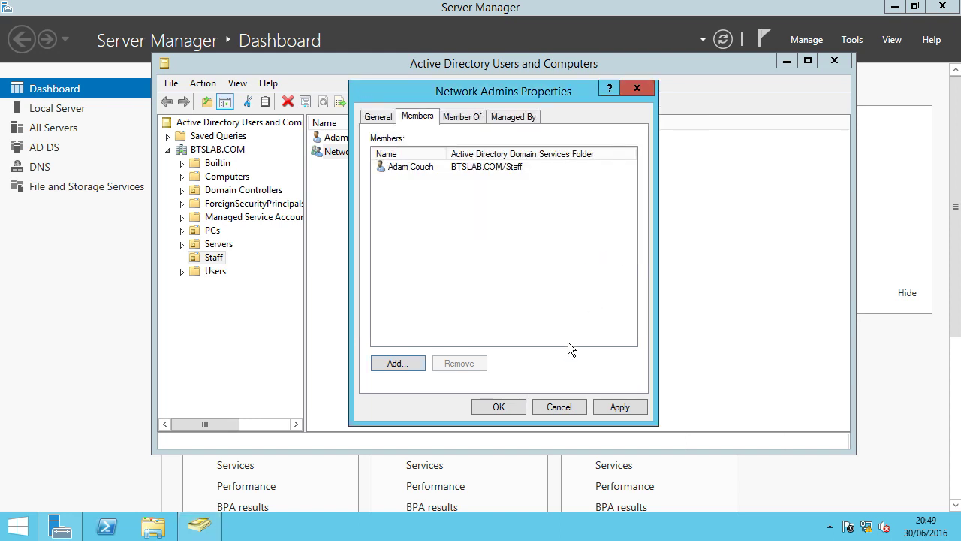
pyautogui.click(498, 407)
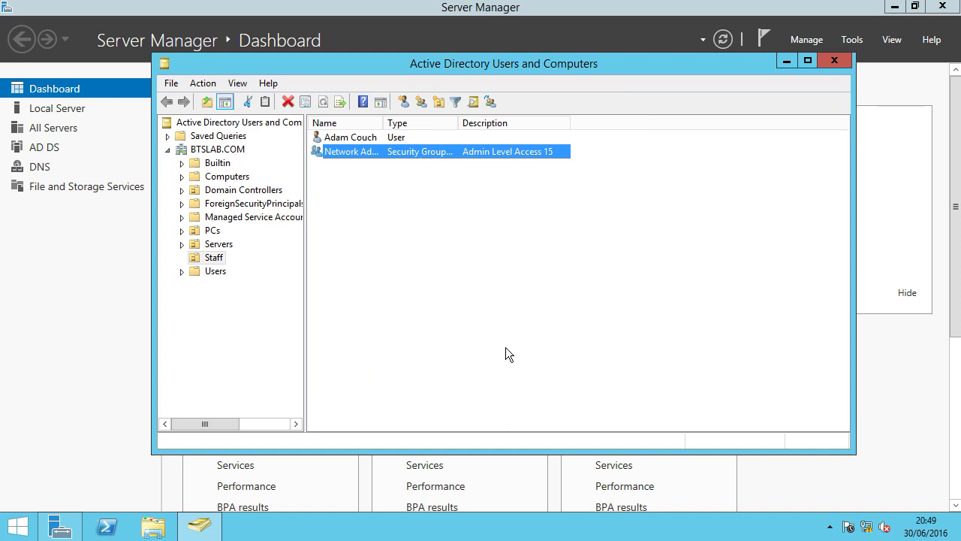
# - Close the finished wizard and open a maximized Network Policy Server console for NPS1
pyautogui.click(836, 61)
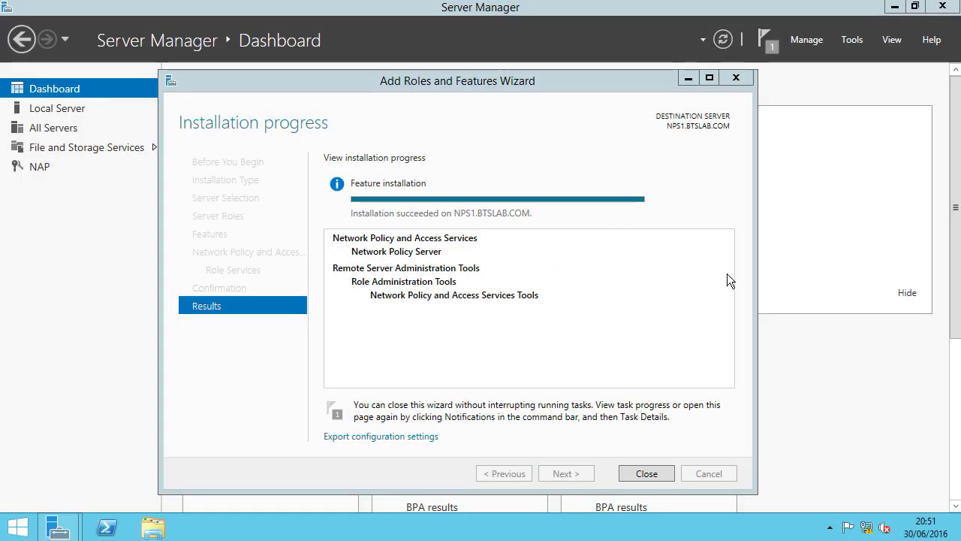
pyautogui.click(647, 473)
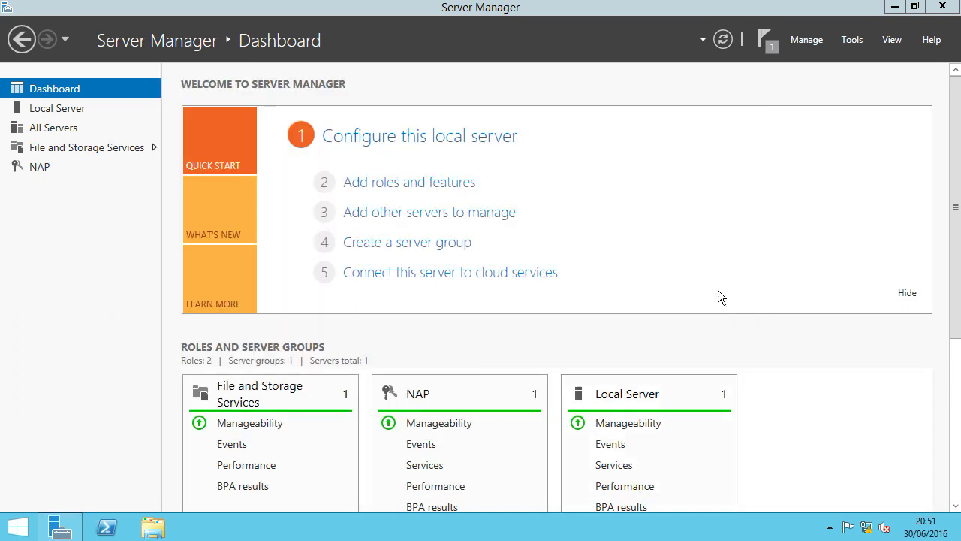
pyautogui.click(43, 168)
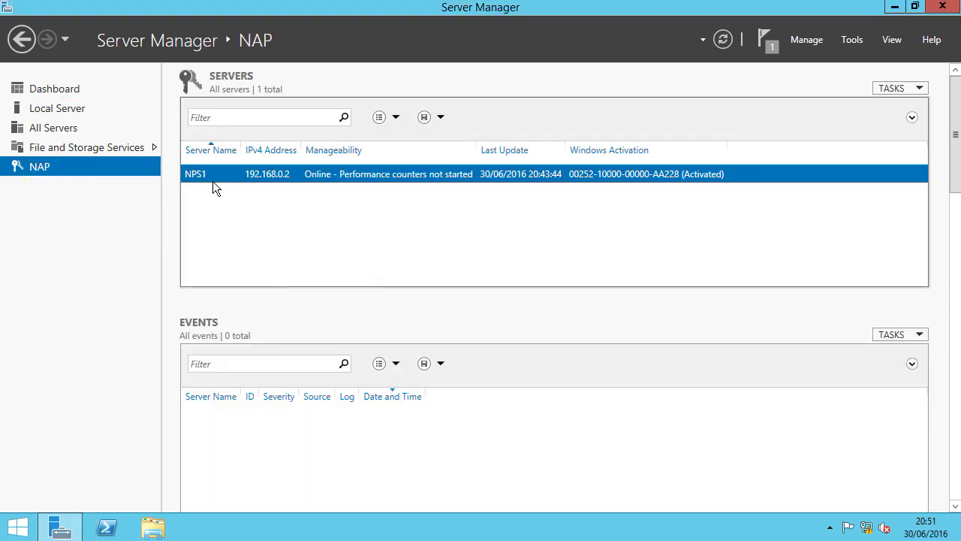
pyautogui.rightClick(249, 173)
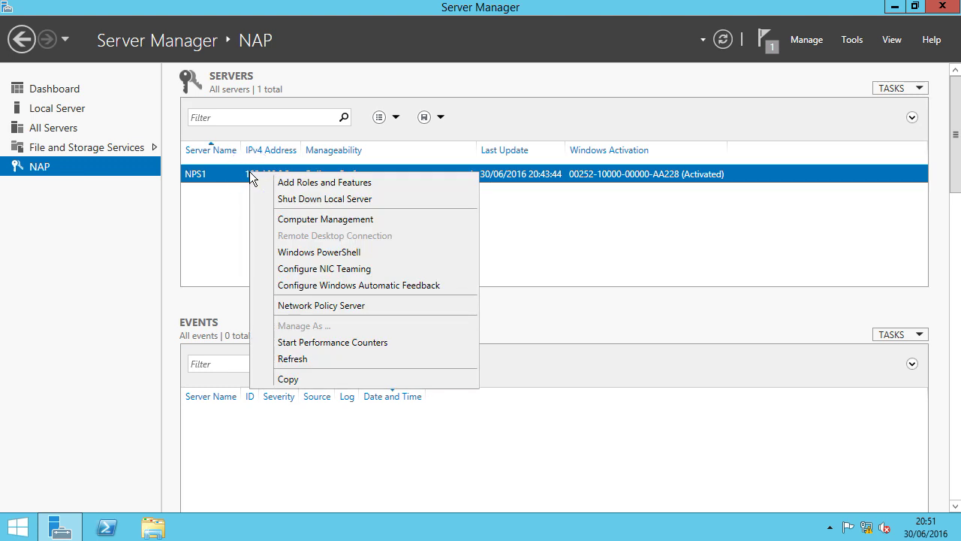
pyautogui.click(327, 307)
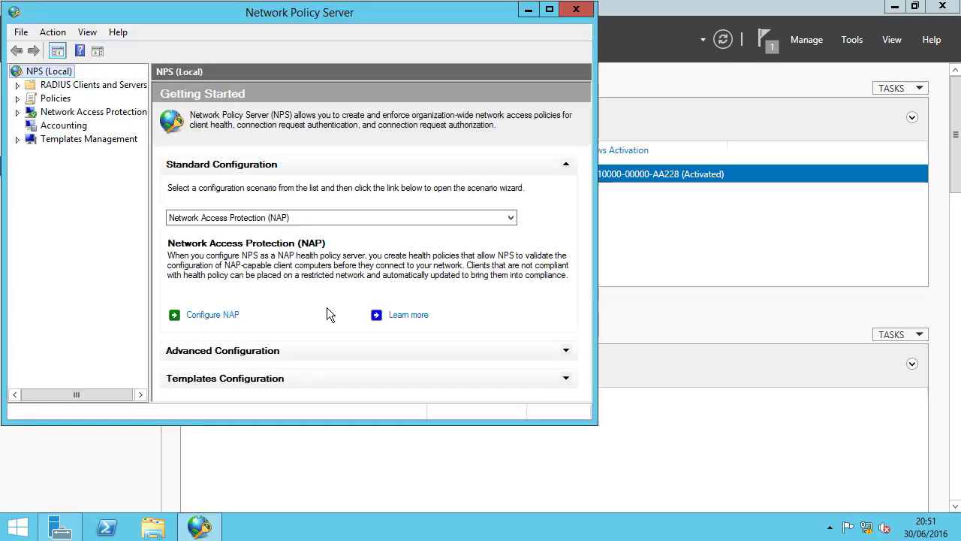
pyautogui.click(550, 11)
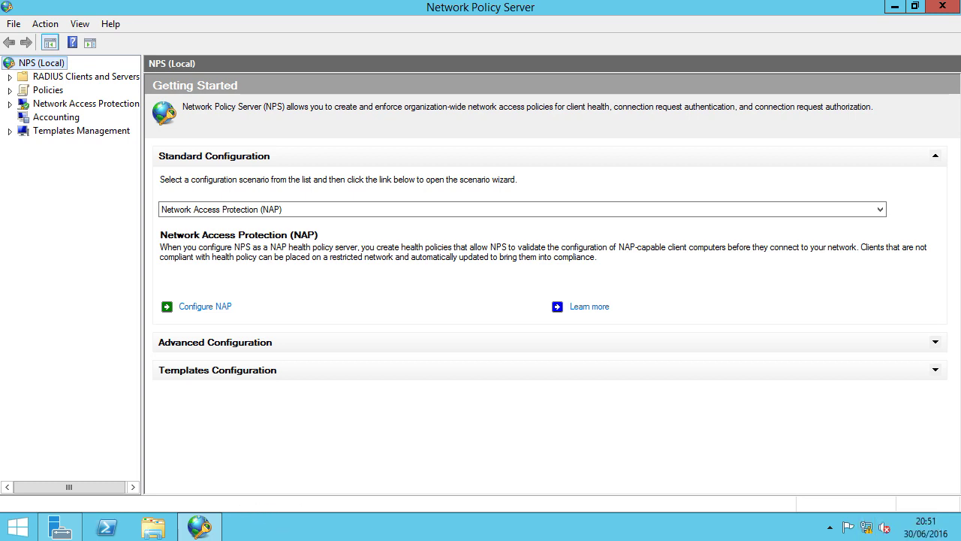
# - Register NPS (Local) in Active Directory to read BTSLAB.COM users' dial-in properties
pyautogui.rightClick(51, 70)
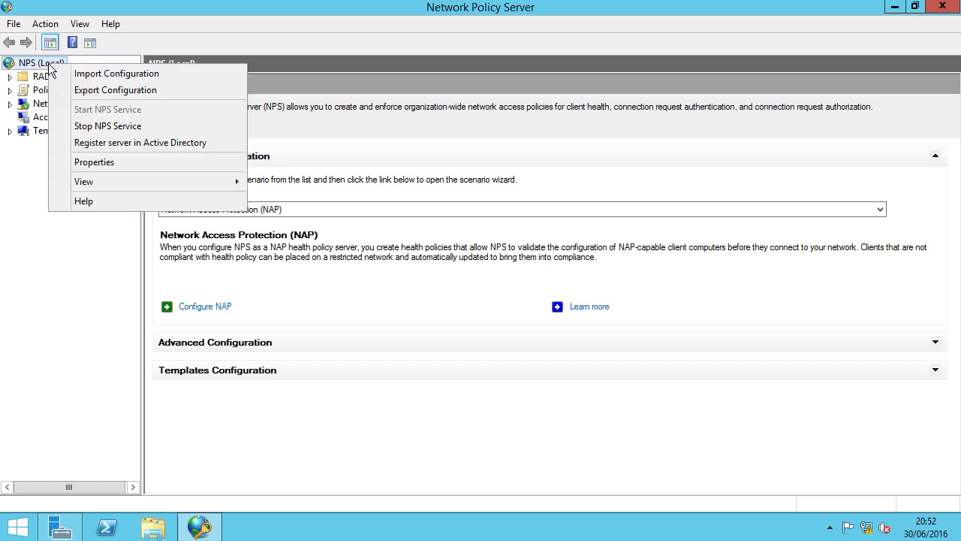
pyautogui.click(134, 145)
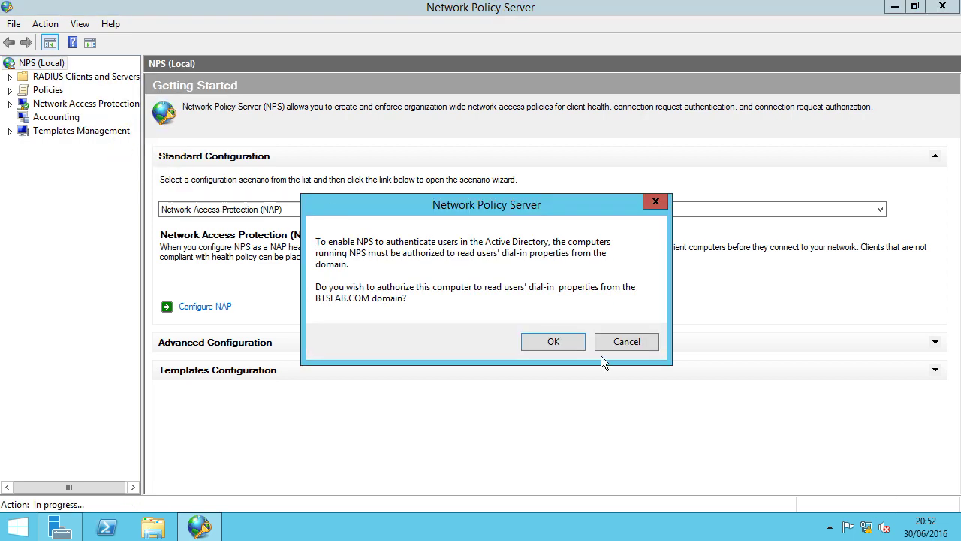
pyautogui.click(553, 342)
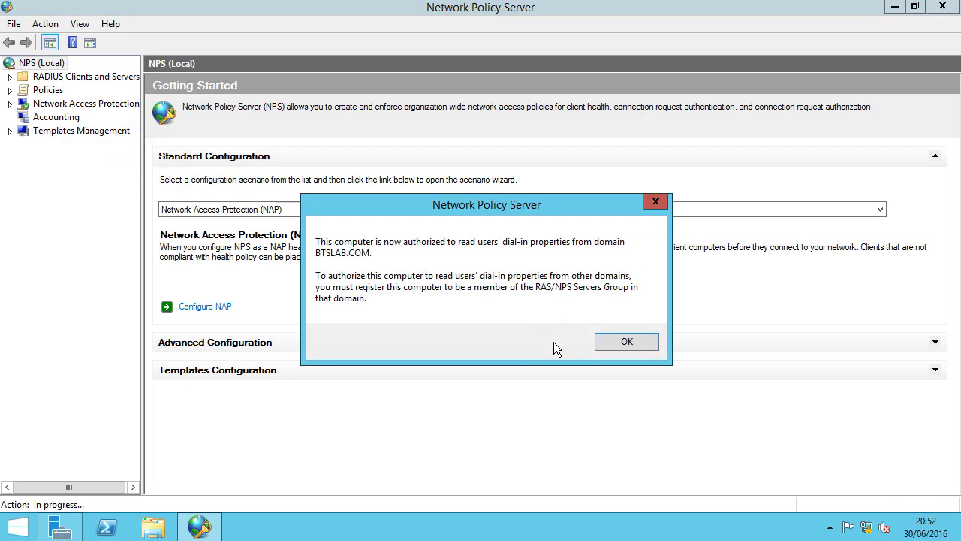
pyautogui.click(627, 340)
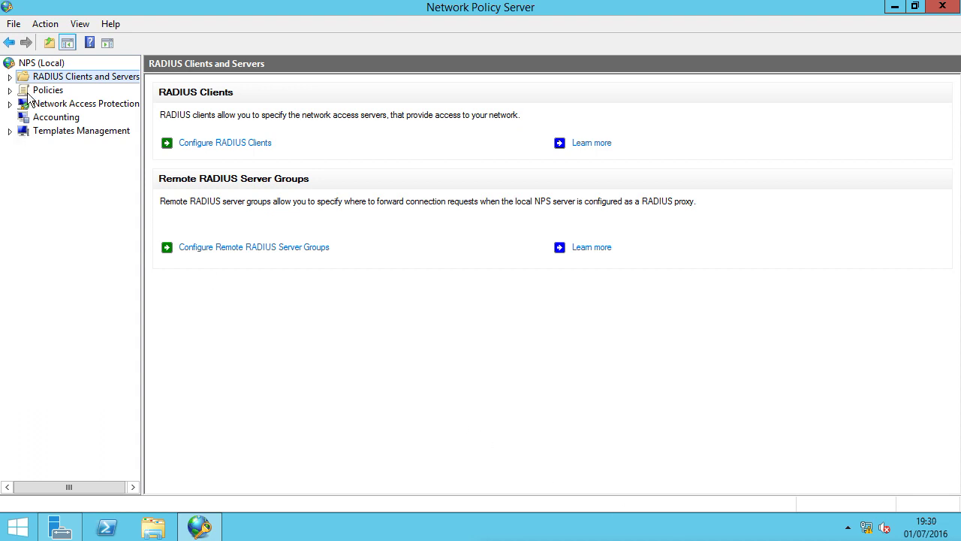
# - Start a new RADIUS client with friendly name CoreA and verified address 192.168.0.1
pyautogui.click(10, 77)
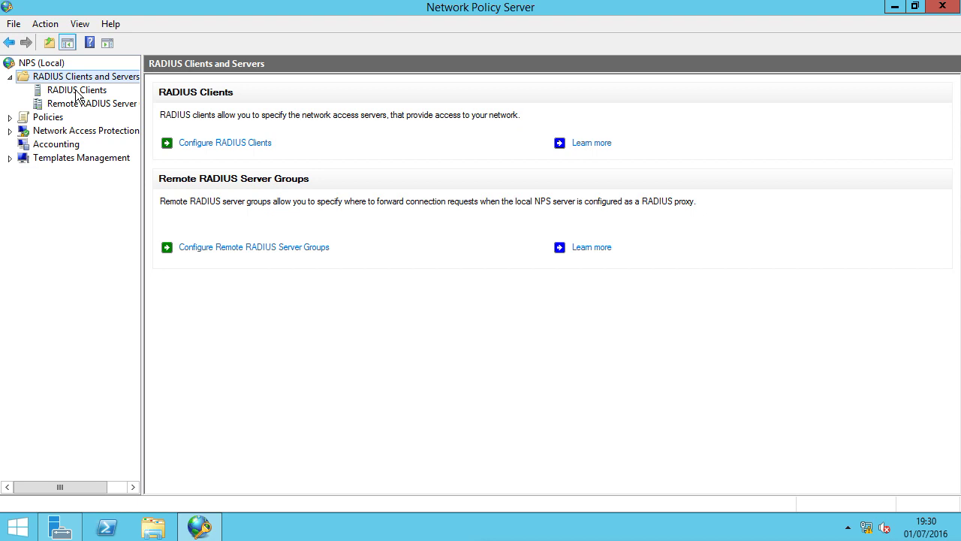
pyautogui.click(77, 91)
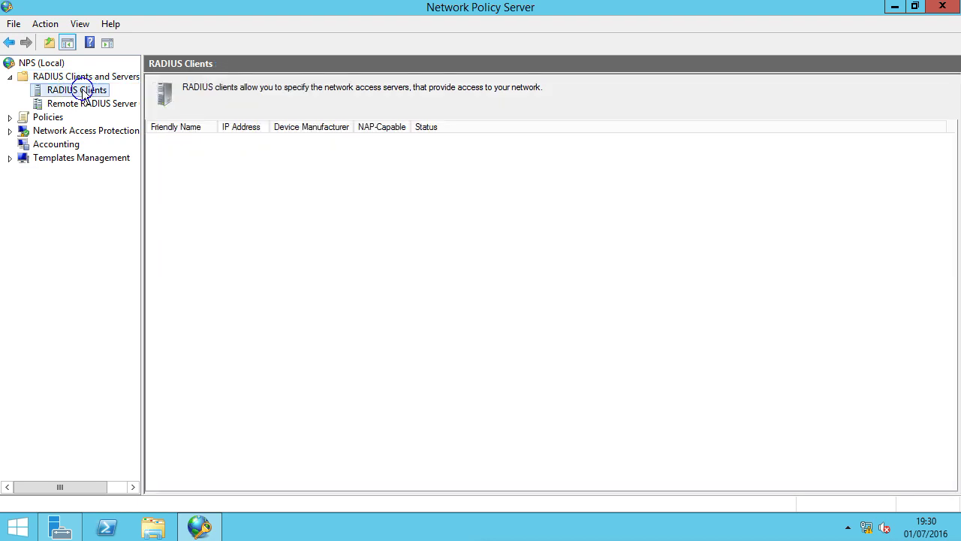
pyautogui.rightClick(81, 91)
pyautogui.click(117, 98)
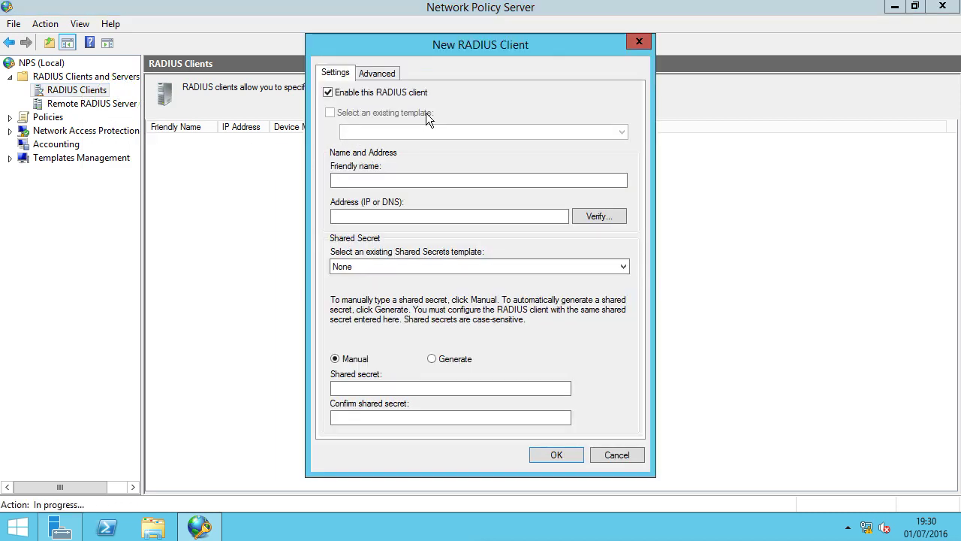
pyautogui.click(397, 180)
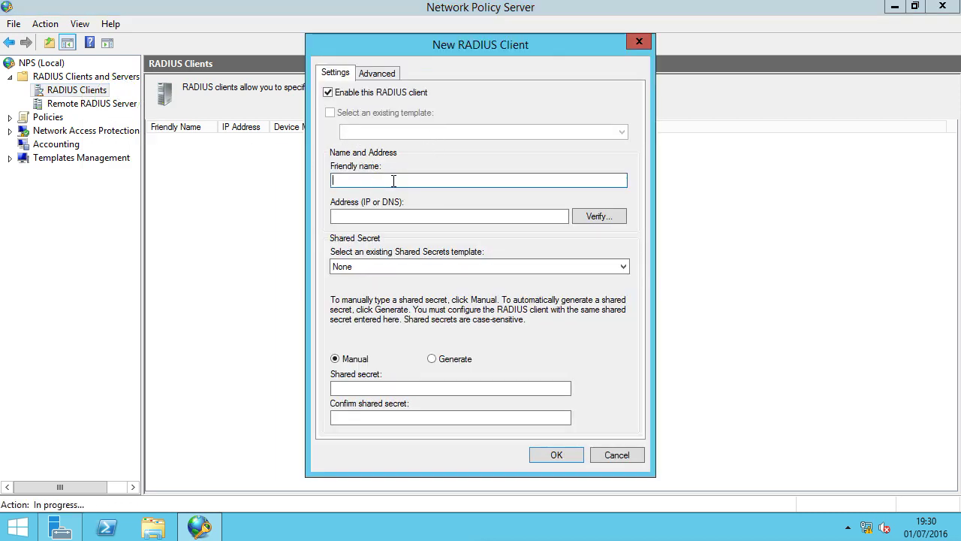
pyautogui.write('CoreA')
pyautogui.click(531, 214)
pyautogui.write('192')
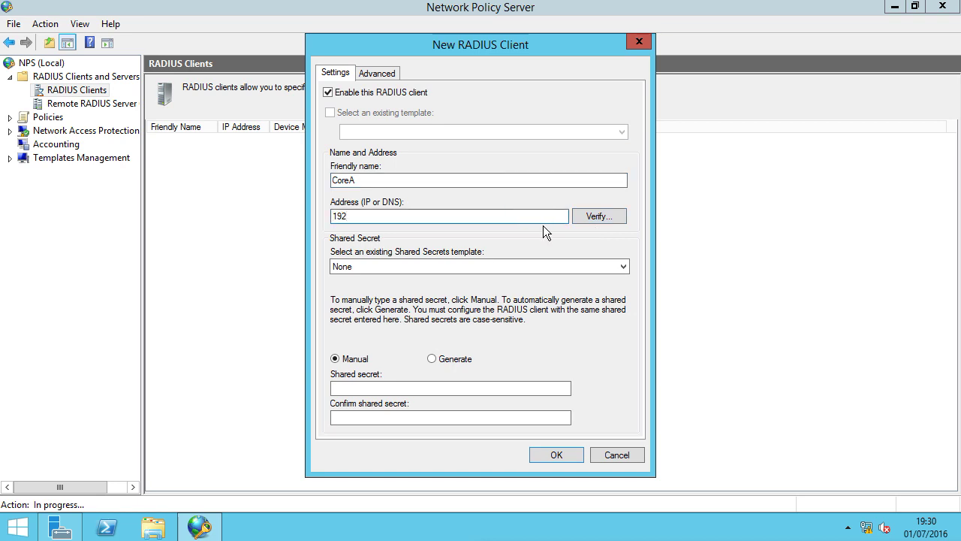
pyautogui.write('.168.0.1')
pyautogui.click(598, 216)
pyautogui.click(572, 193)
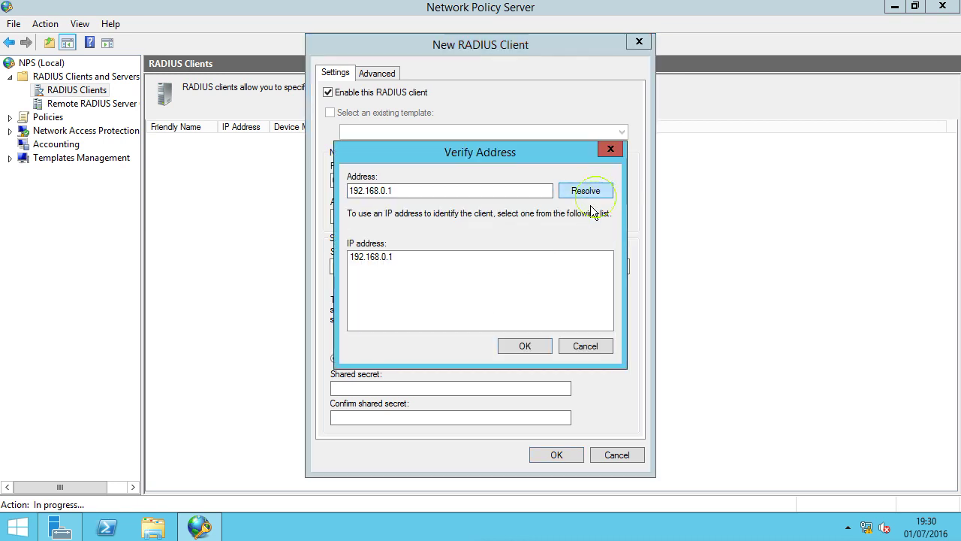
pyautogui.click(541, 347)
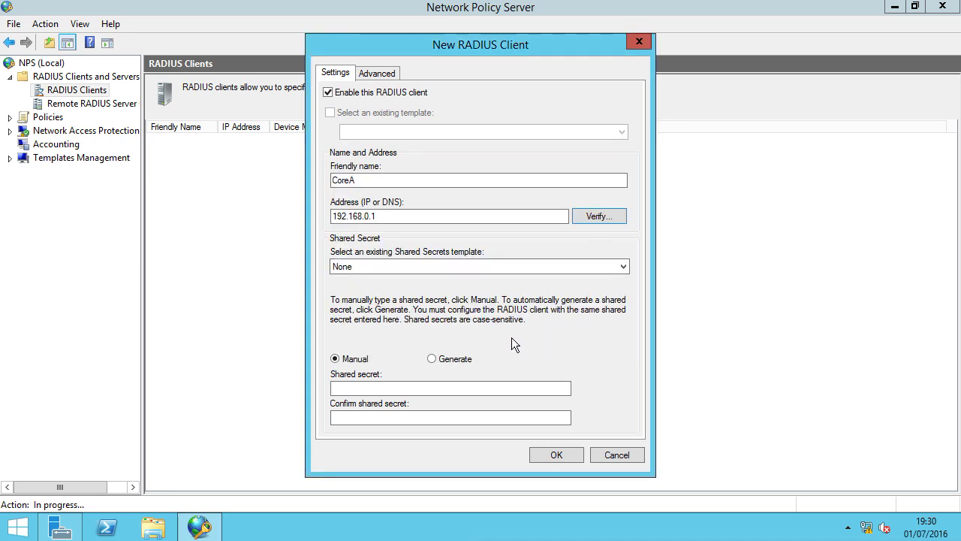
# - Enter and confirm the client's manual shared secret
pyautogui.click(365, 388)
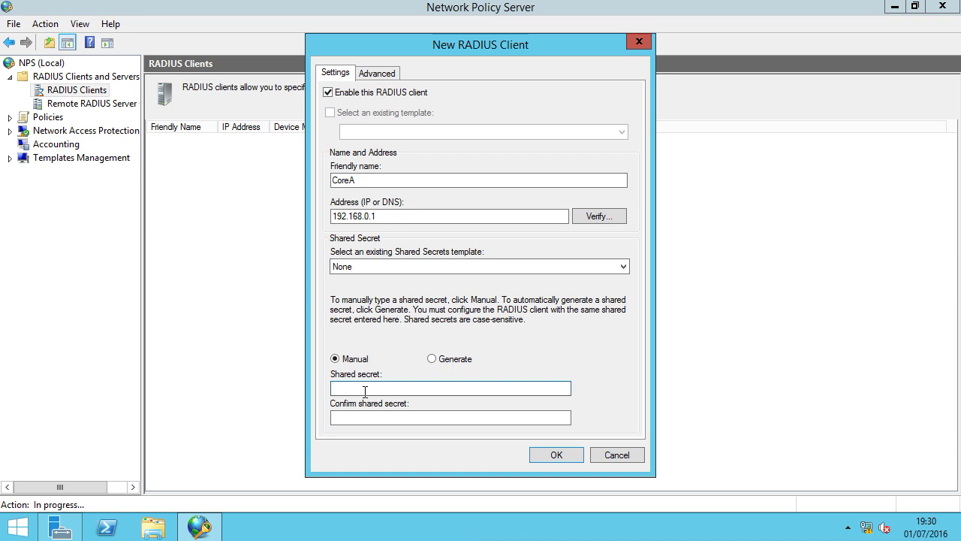
pyautogui.press('Tab')
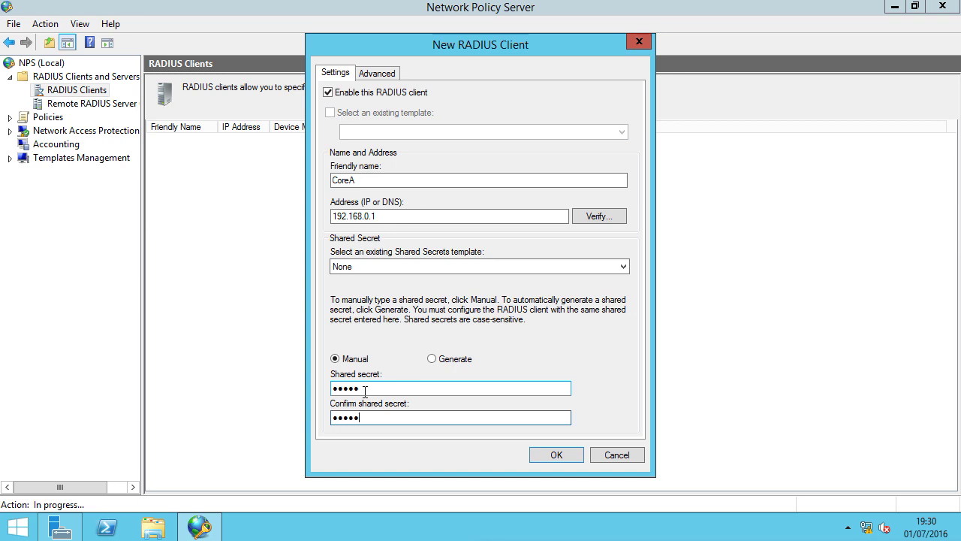
# - Set the CoreA RADIUS client's vendor to Cisco and save the client
pyautogui.click(383, 75)
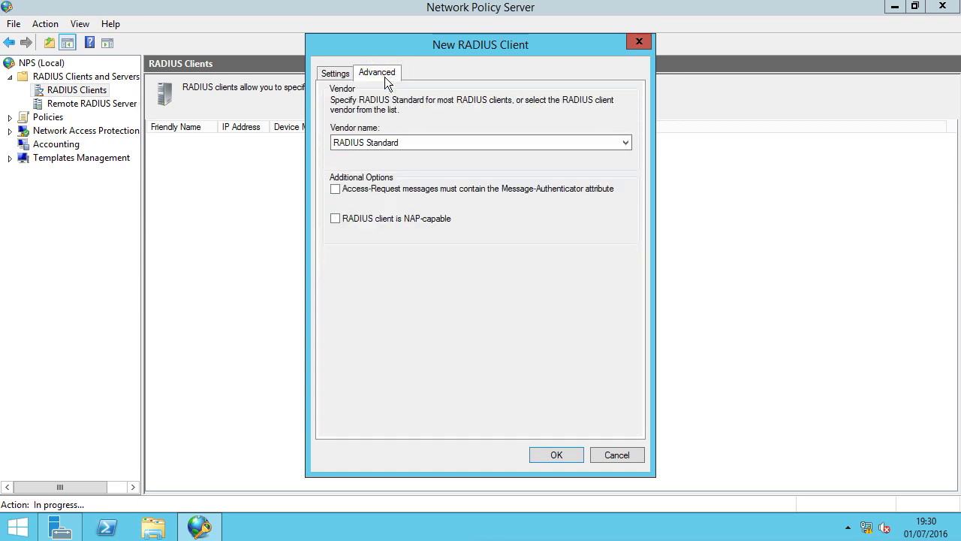
pyautogui.click(454, 141)
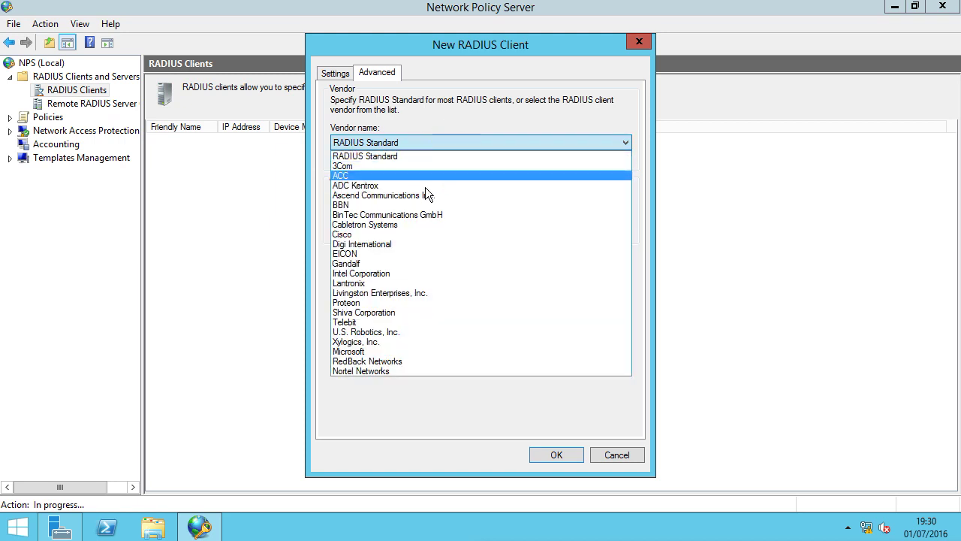
pyautogui.click(362, 235)
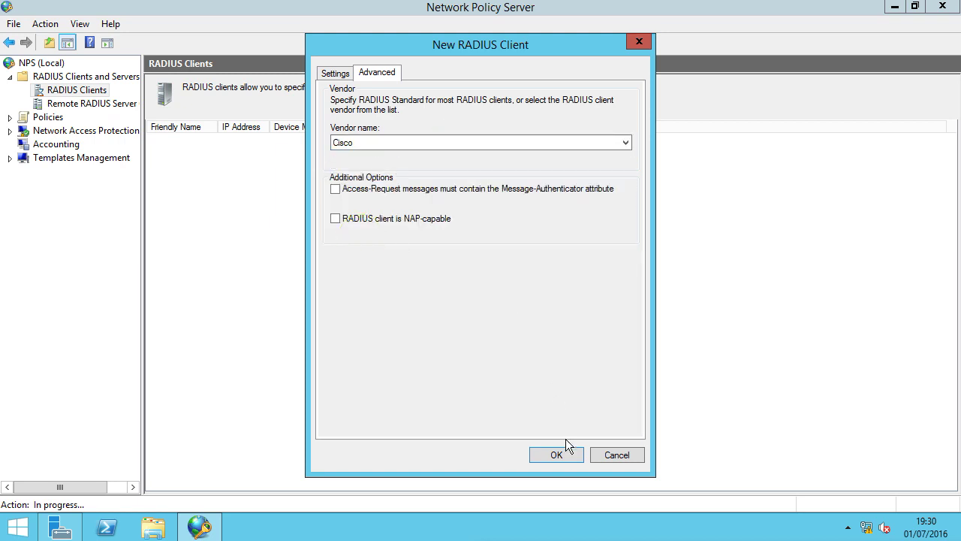
pyautogui.click(556, 455)
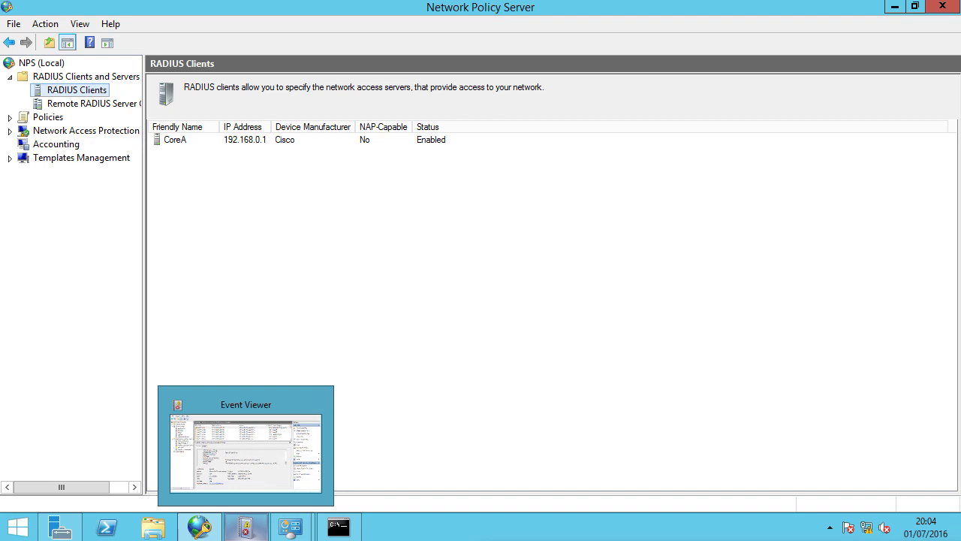
pyautogui.click(19, 118)
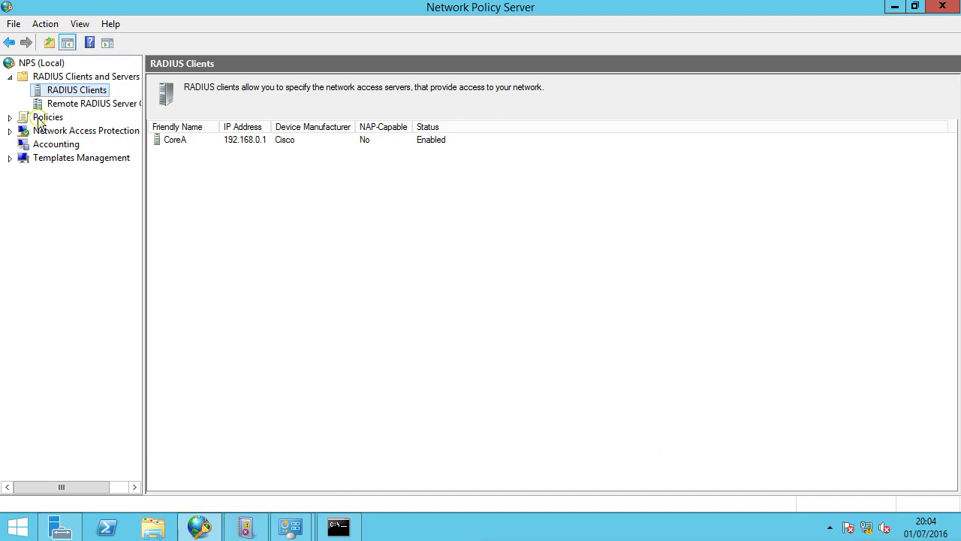
# - Create a new connection request policy named 'CoreA' and advance to its conditions page
pyautogui.click(10, 118)
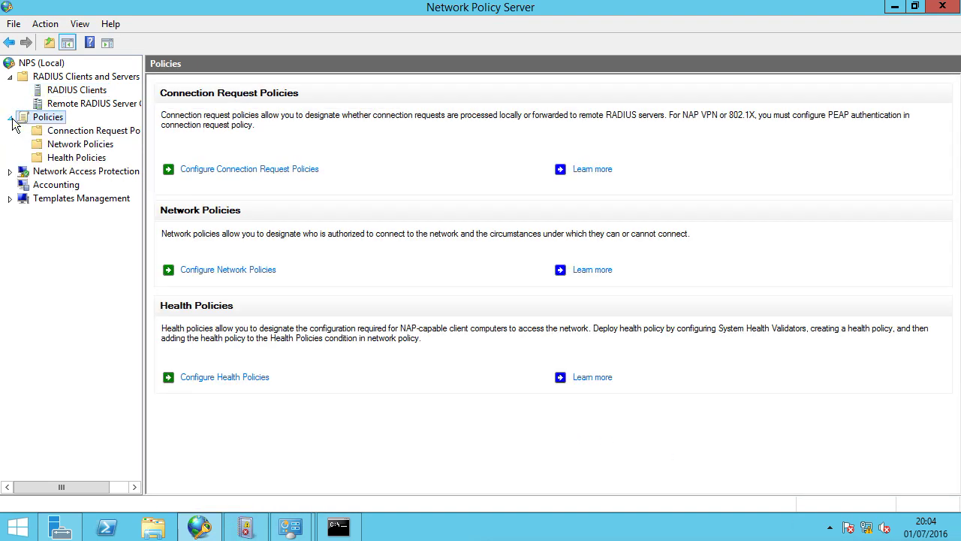
pyautogui.click(72, 132)
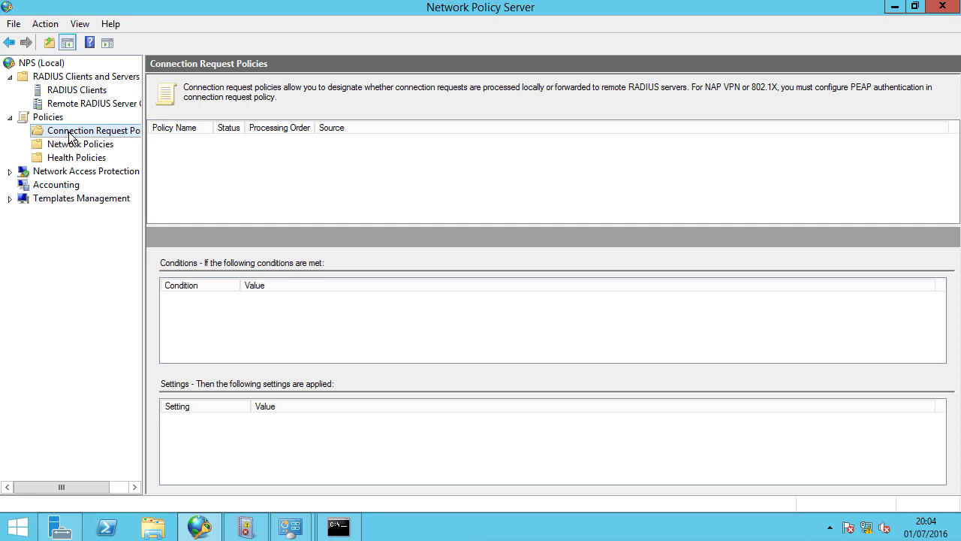
pyautogui.rightClick(78, 136)
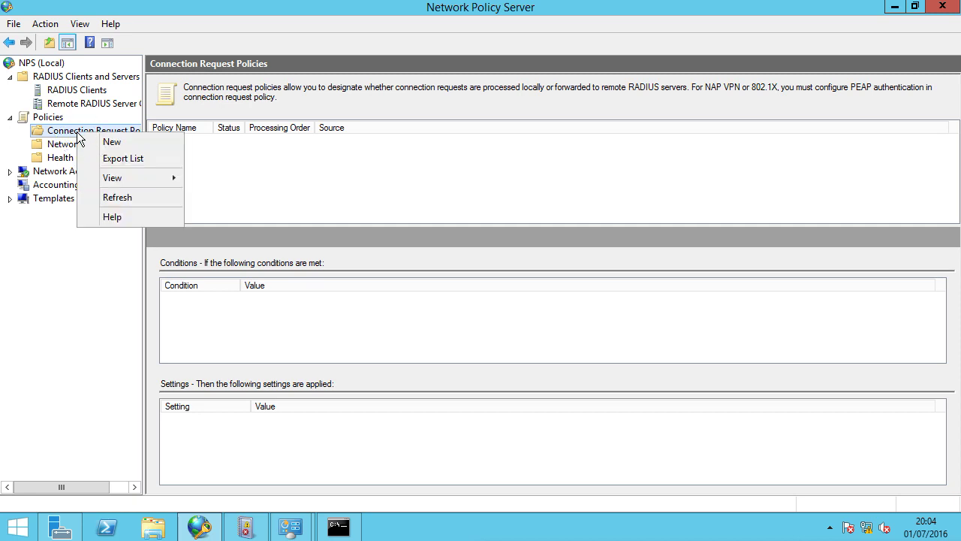
pyautogui.click(116, 143)
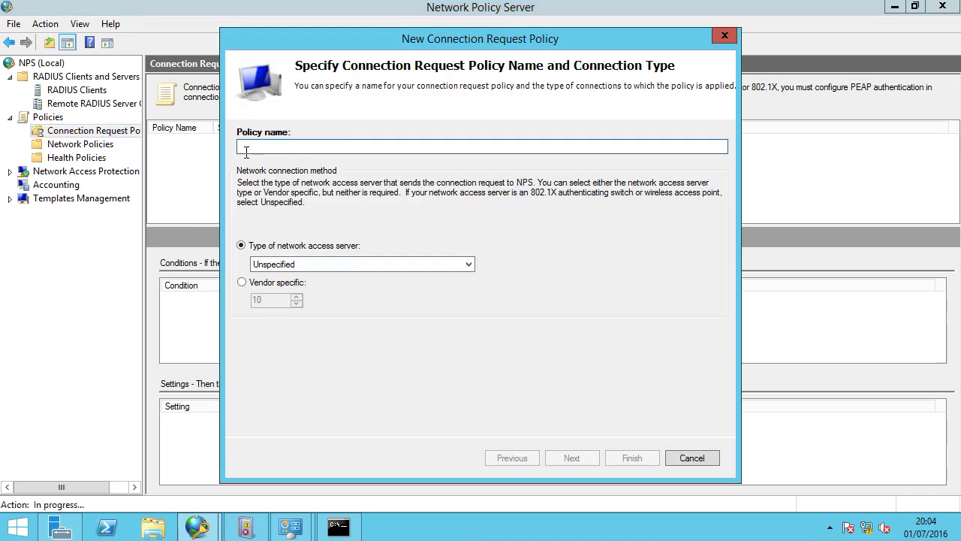
pyautogui.write('Cora')
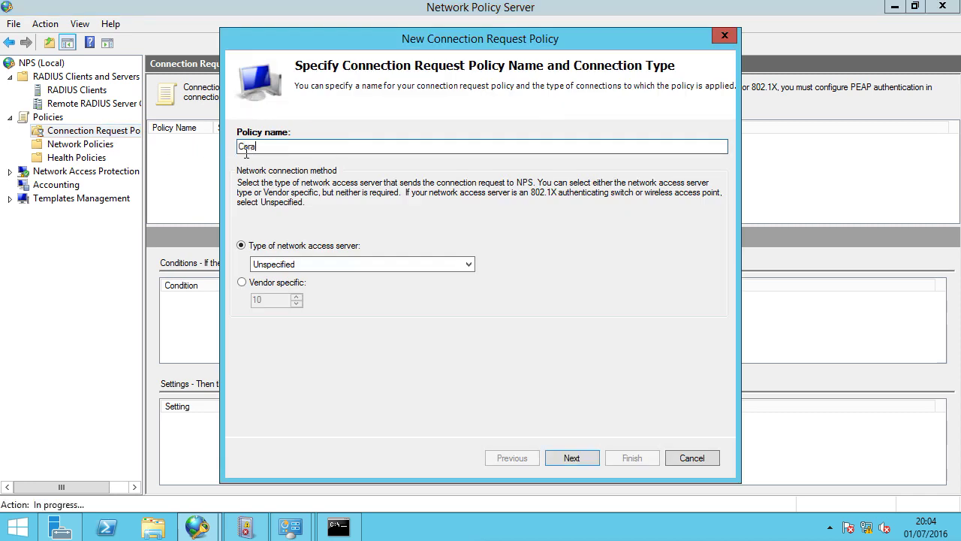
pyautogui.press('BackSpace')
pyautogui.write('eA')
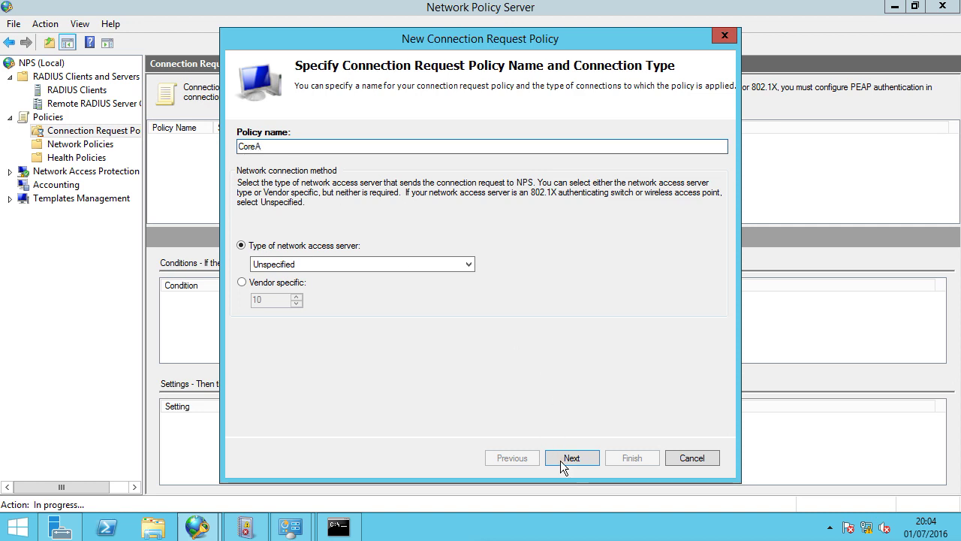
pyautogui.click(575, 455)
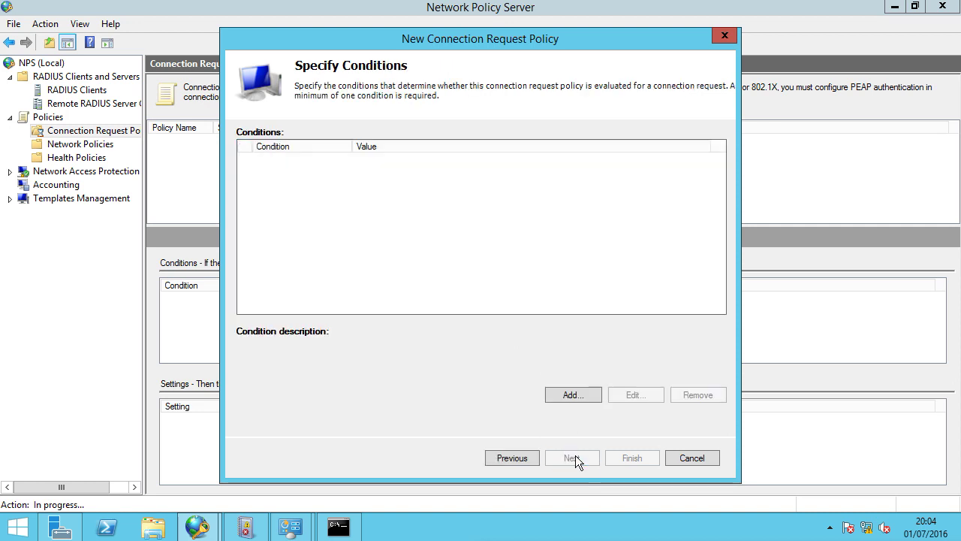
# - Add a Client Friendly Name condition with the value CoreA
pyautogui.click(579, 395)
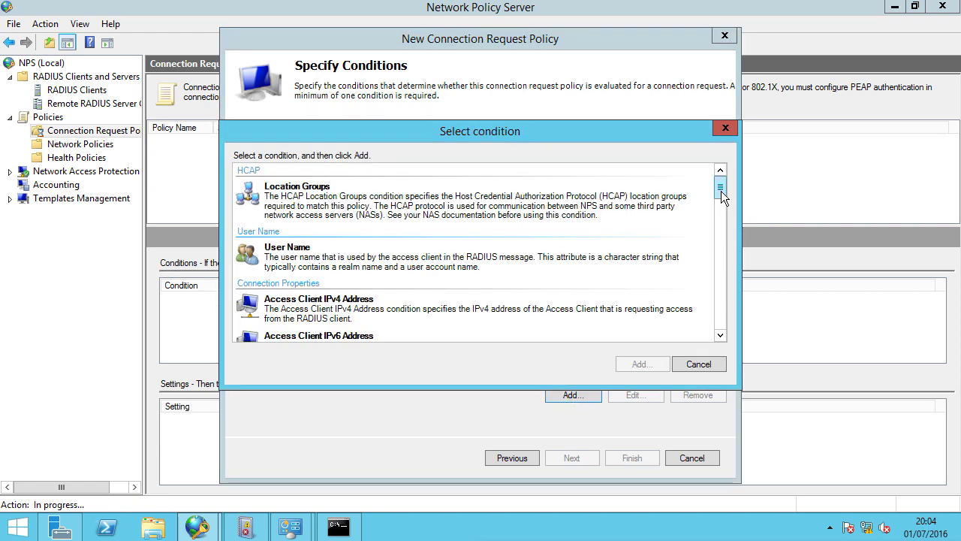
pyautogui.moveTo(724, 189); pyautogui.dragTo(734, 267)
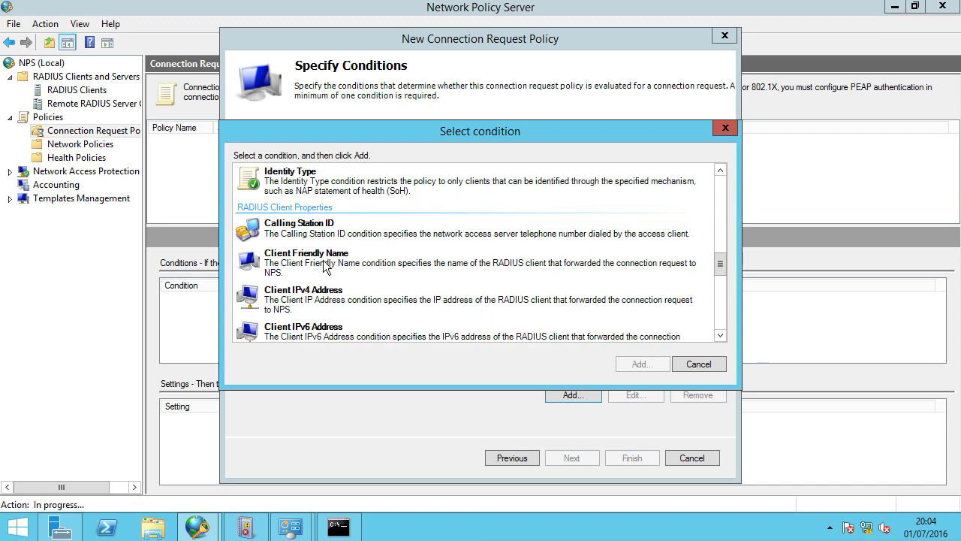
pyautogui.click(361, 271)
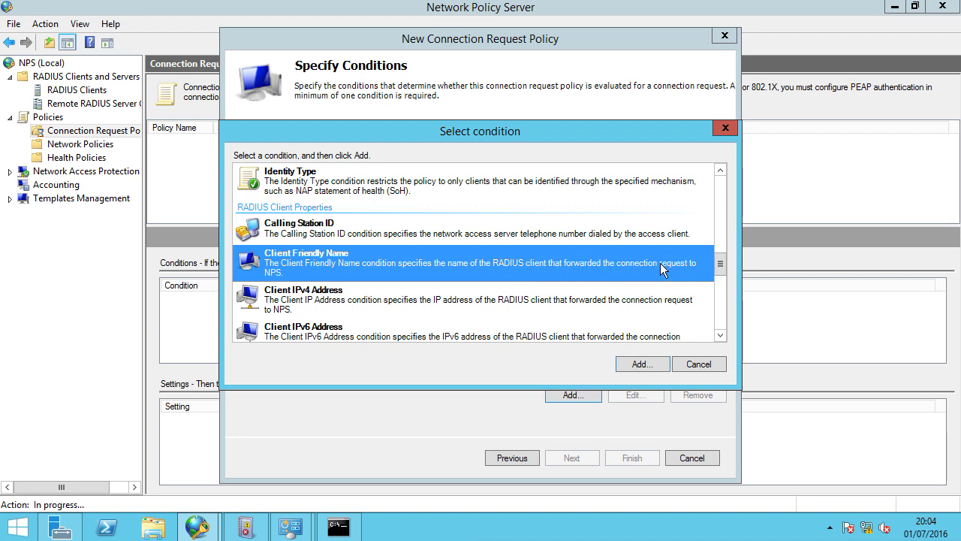
pyautogui.click(637, 363)
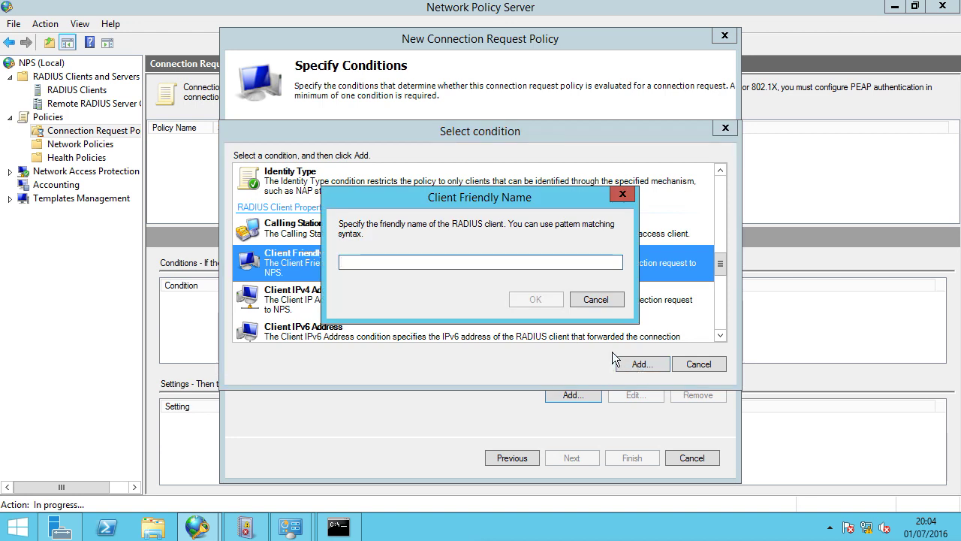
pyautogui.write('C')
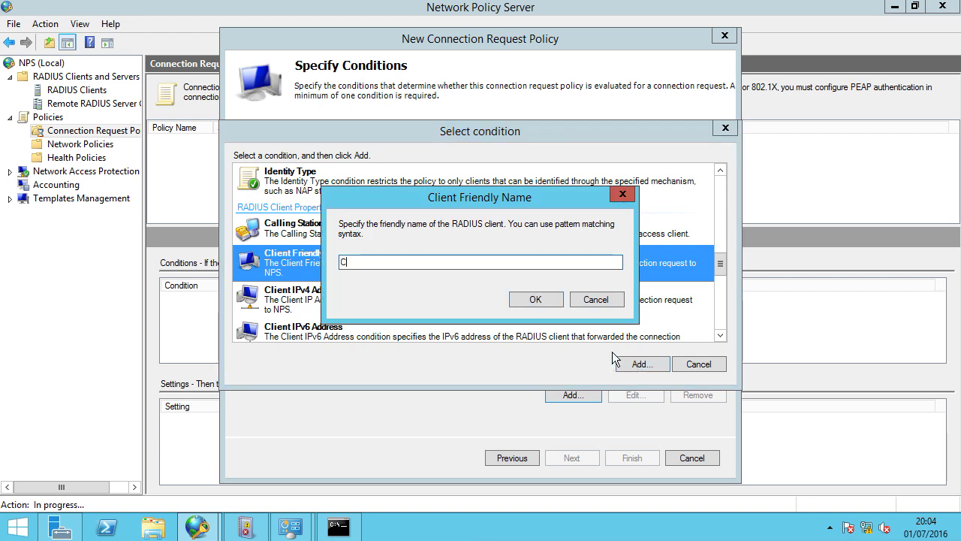
pyautogui.write('oreA')
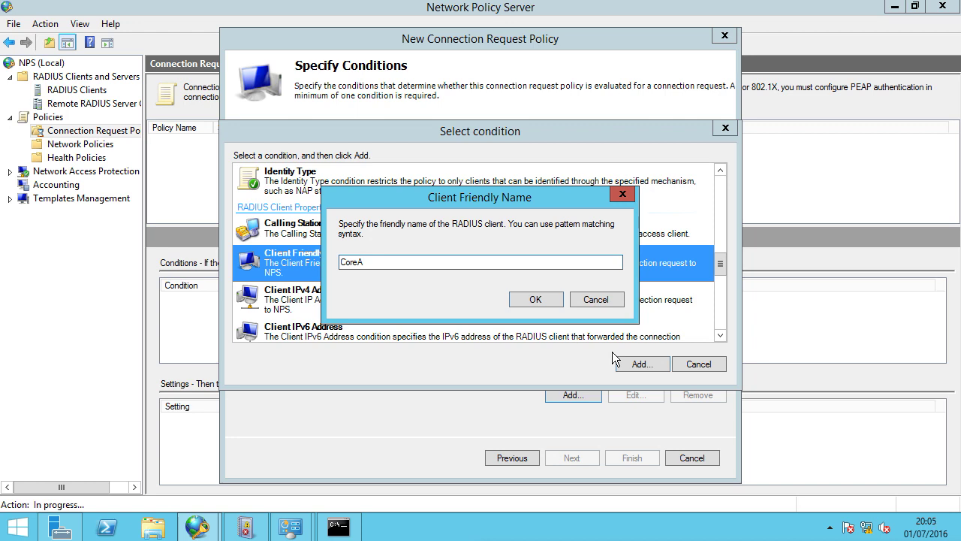
pyautogui.click(539, 301)
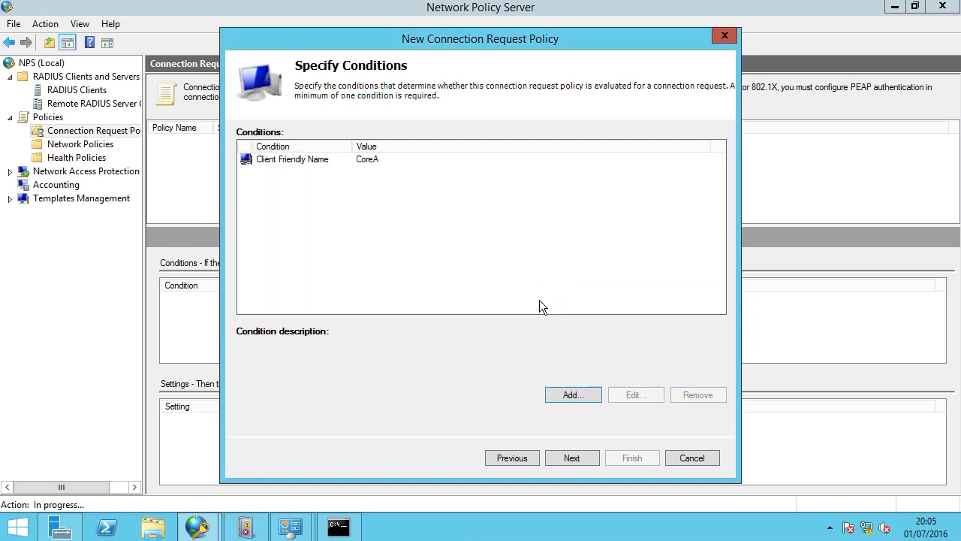
# - Keep default forwarding, authentication and settings, then finish the CoreA policy
pyautogui.click(575, 458)
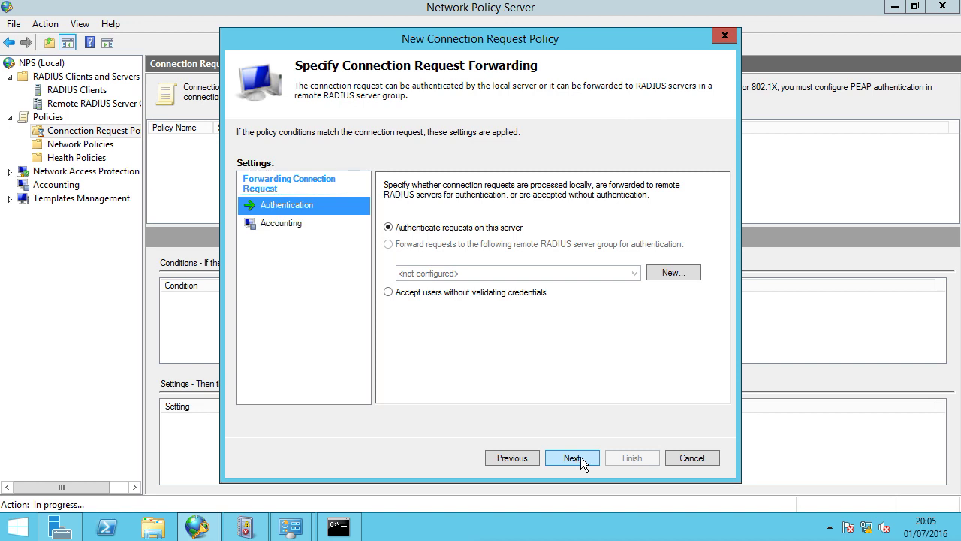
pyautogui.click(580, 456)
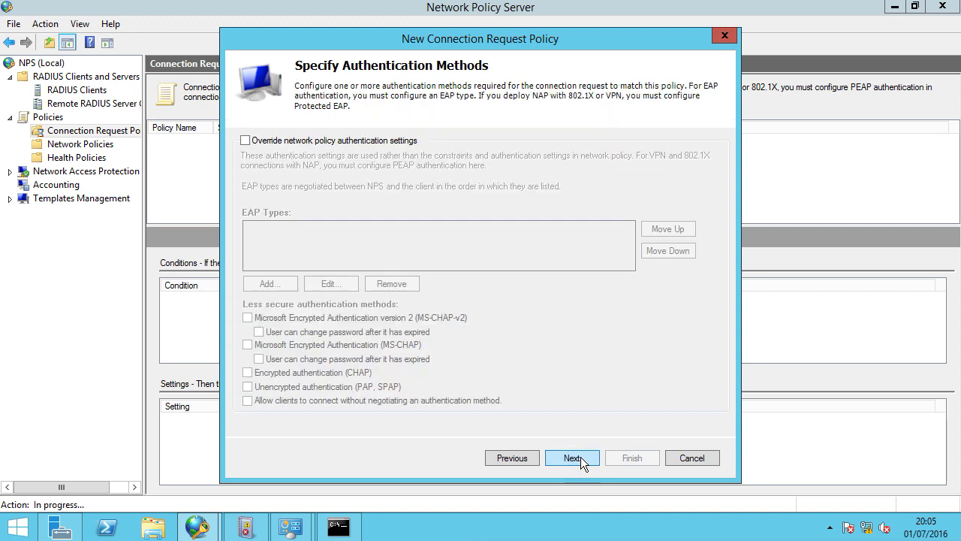
pyautogui.click(580, 457)
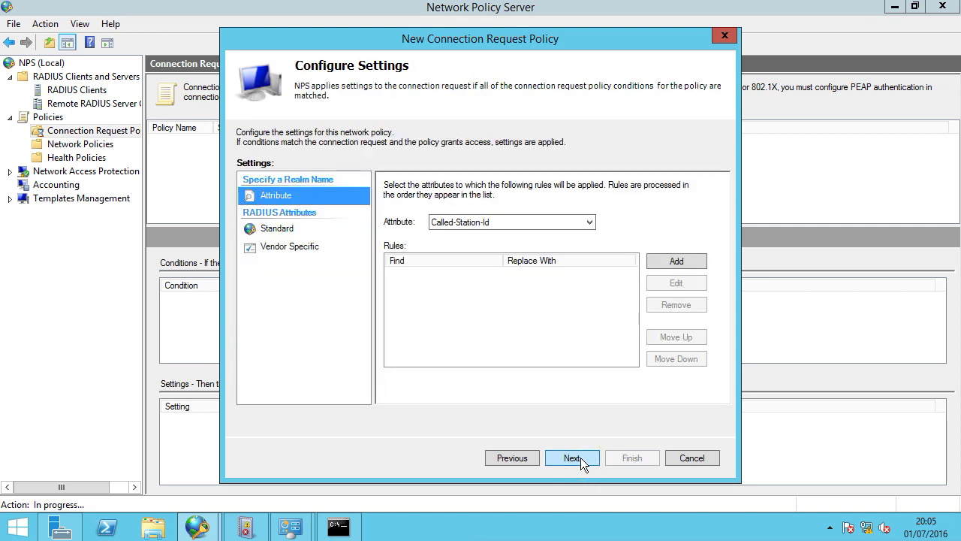
pyautogui.click(579, 457)
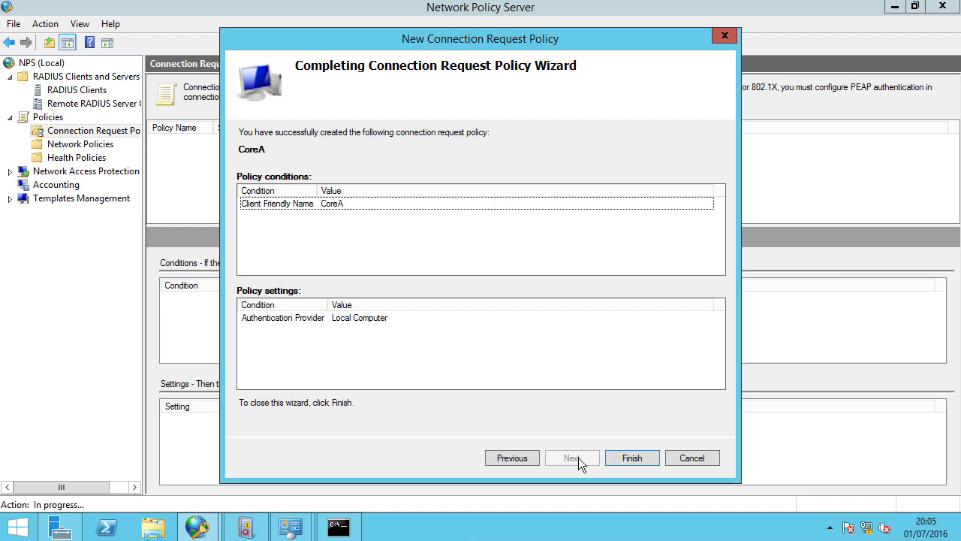
pyautogui.click(635, 457)
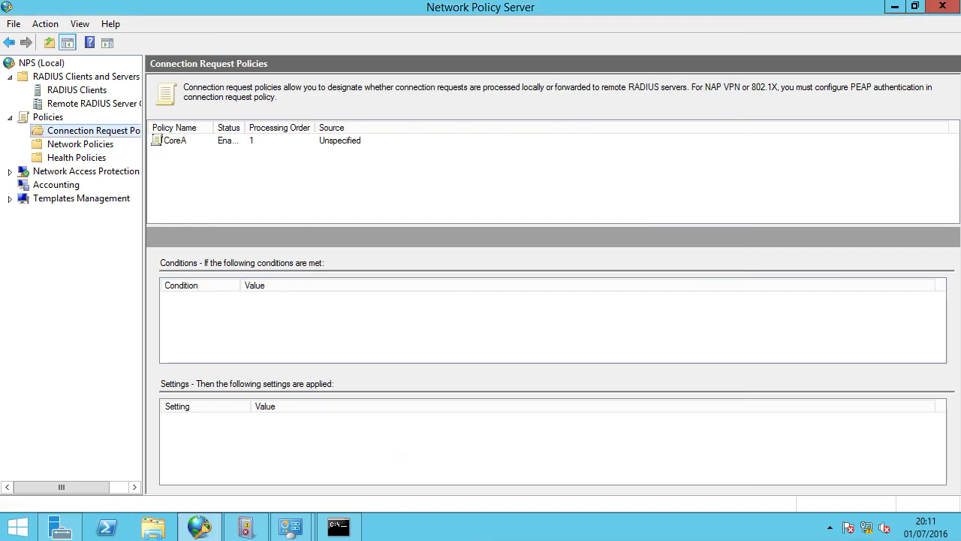
# - Create a new network policy named 'Cisco Admin Level 15' and continue to its conditions
pyautogui.click(71, 148)
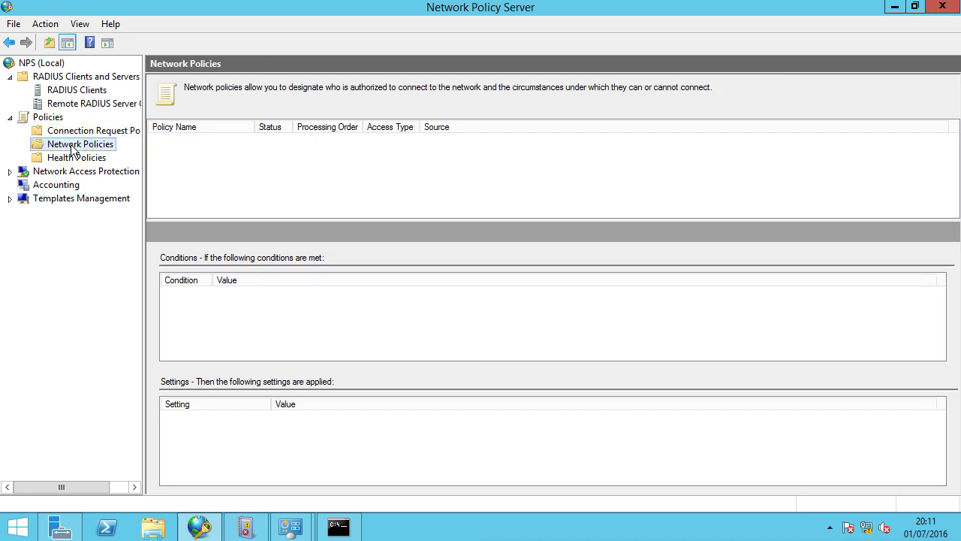
pyautogui.rightClick(86, 147)
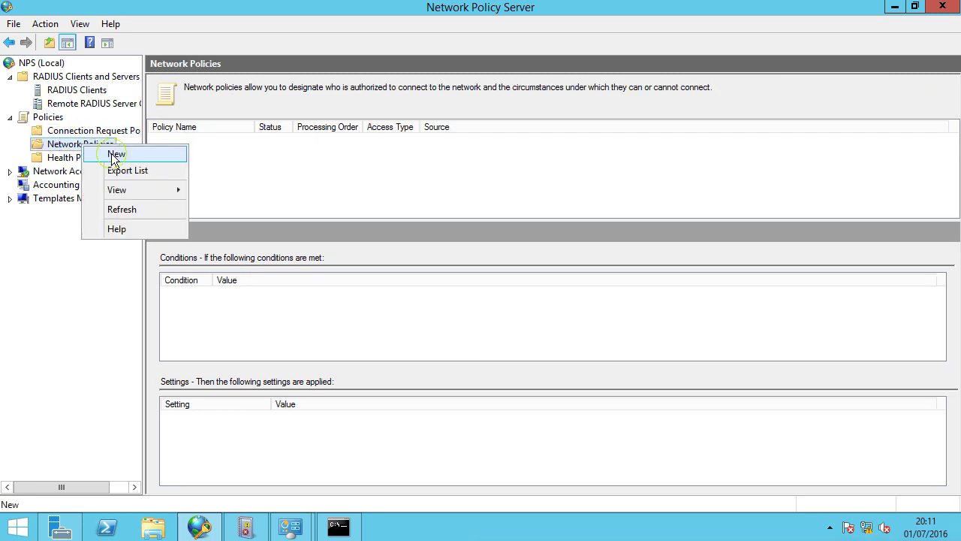
pyautogui.click(112, 156)
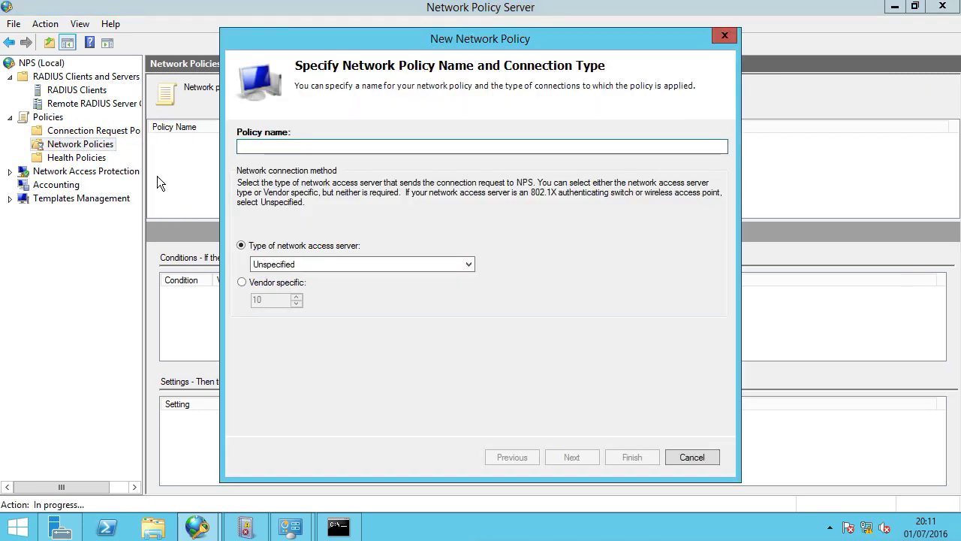
pyautogui.write('Cisco ')
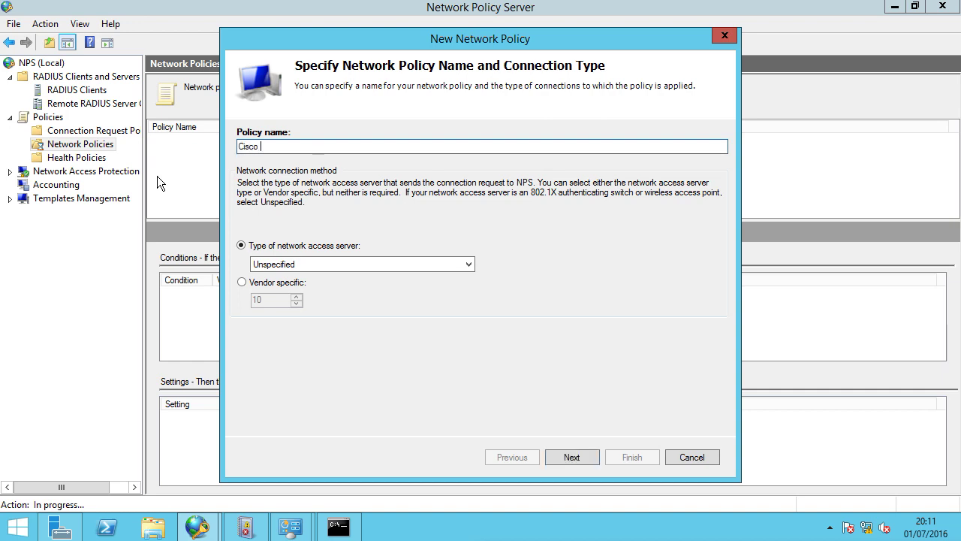
pyautogui.write('Admin Level 15')
pyautogui.click(572, 457)
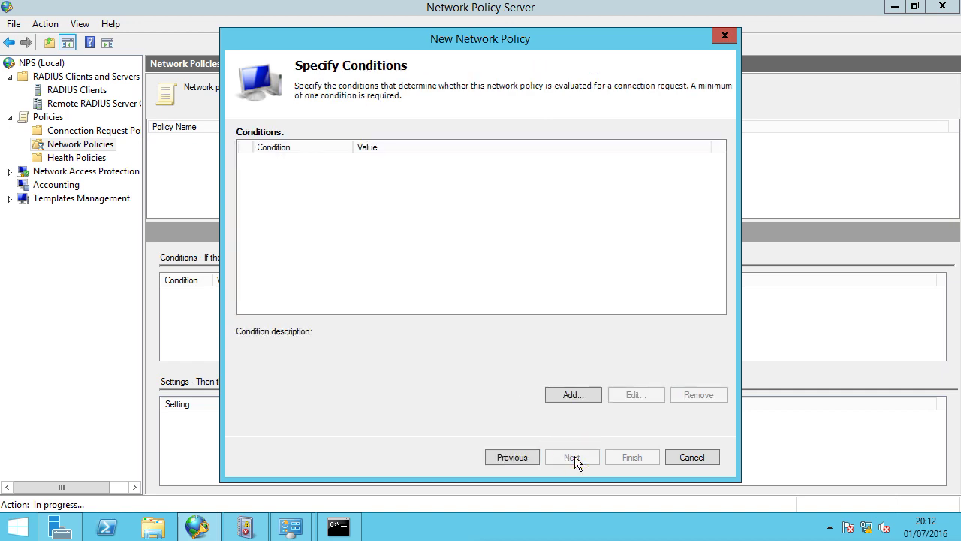
# - Add a User Groups condition for BTSLAB\Network Admins, resolved from the partial name 'net'
pyautogui.click(574, 395)
pyautogui.click(331, 263)
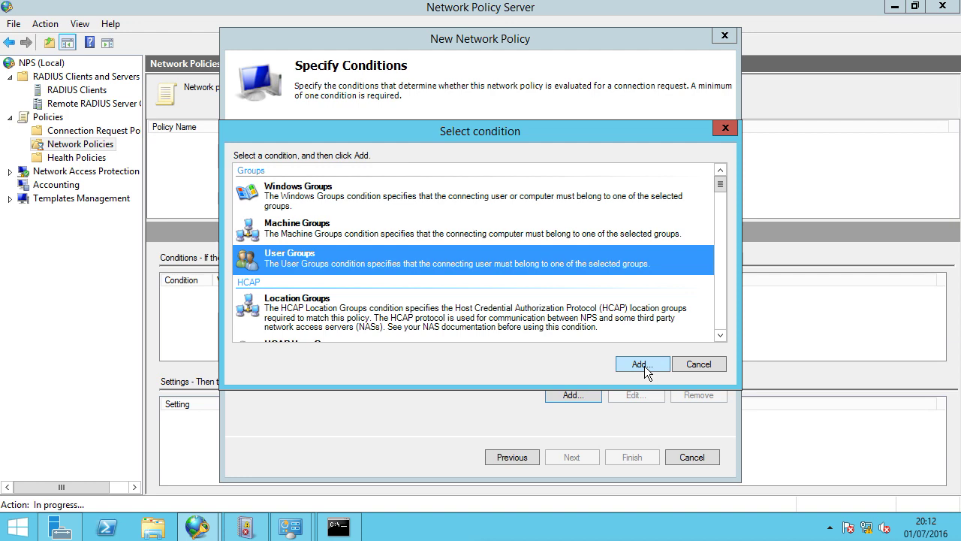
pyautogui.click(644, 366)
pyautogui.click(471, 321)
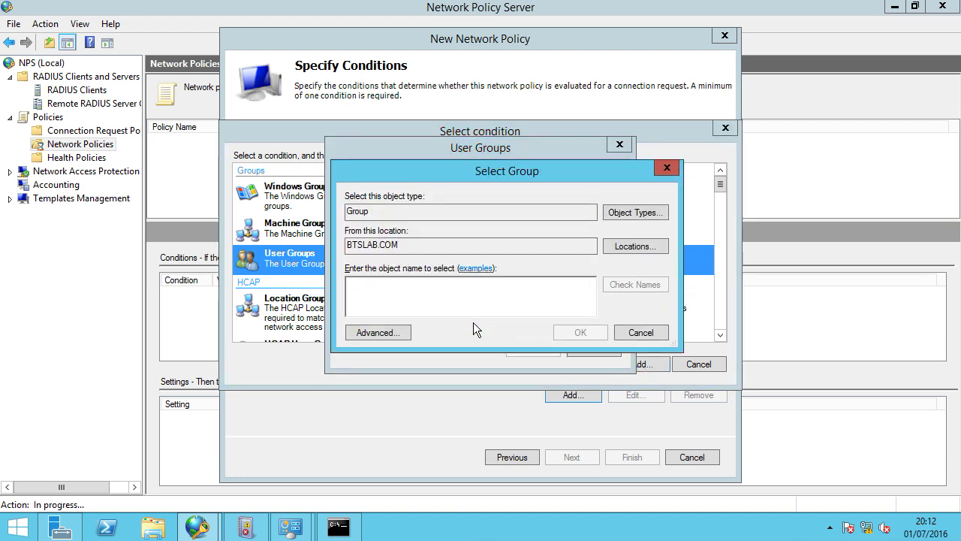
pyautogui.write('net')
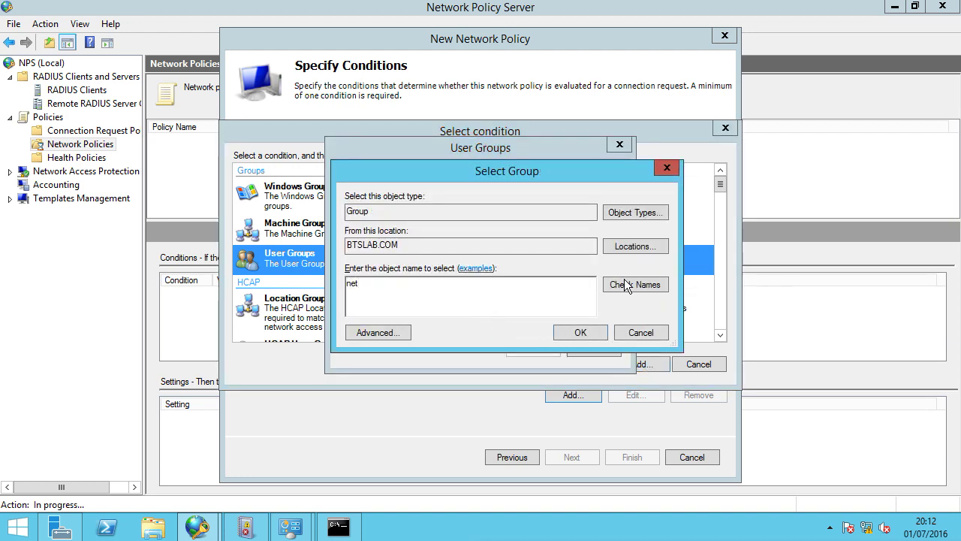
pyautogui.click(635, 292)
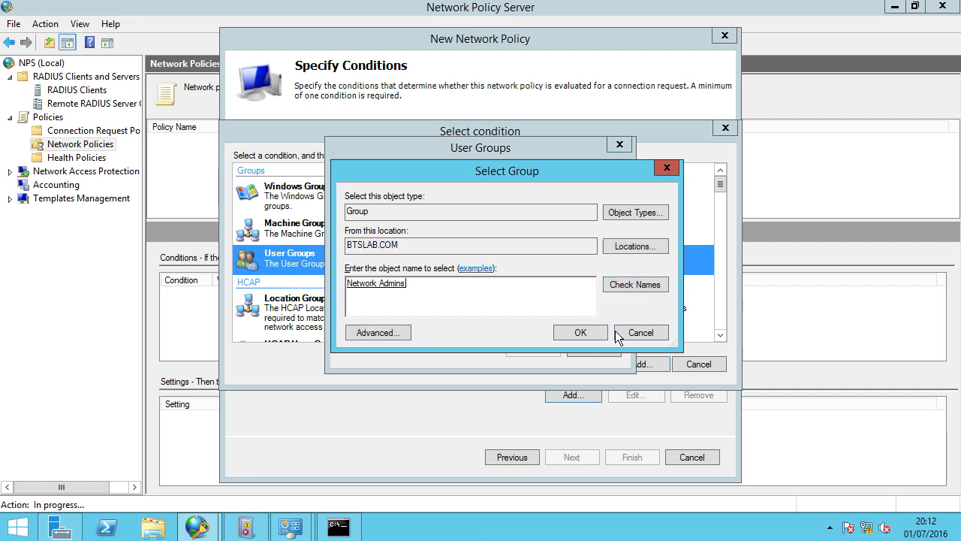
pyautogui.click(588, 334)
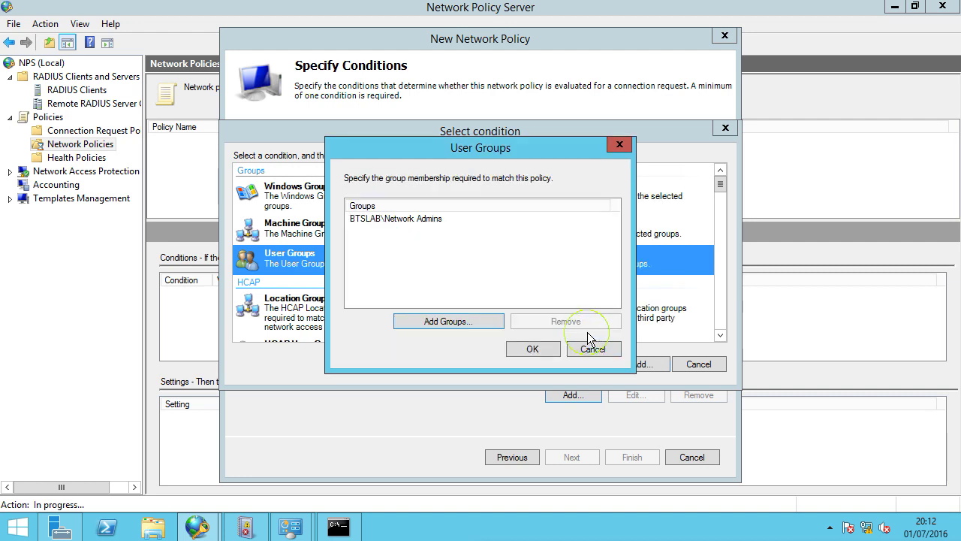
pyautogui.click(532, 349)
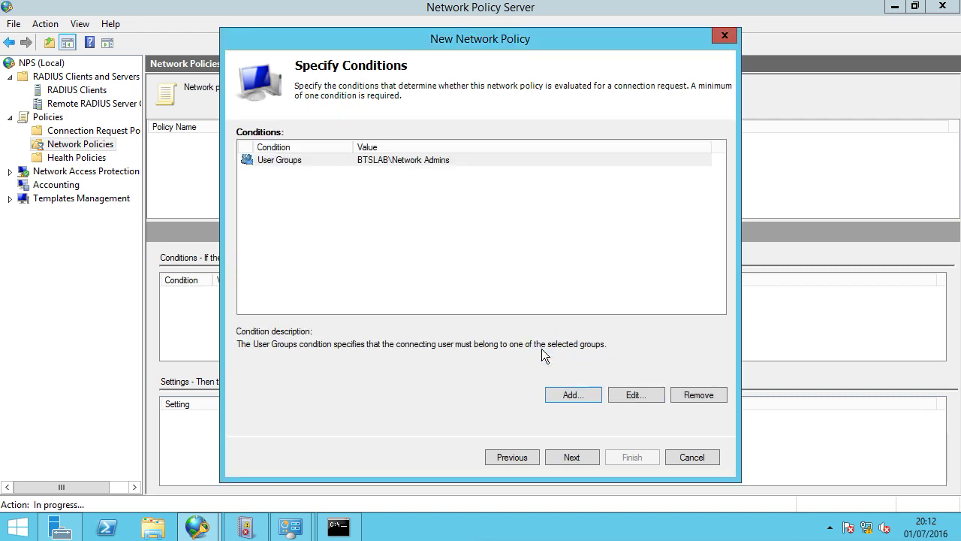
# - Keep access granted, default authentication methods and no constraints, advancing to Configure Settings
pyautogui.click(572, 457)
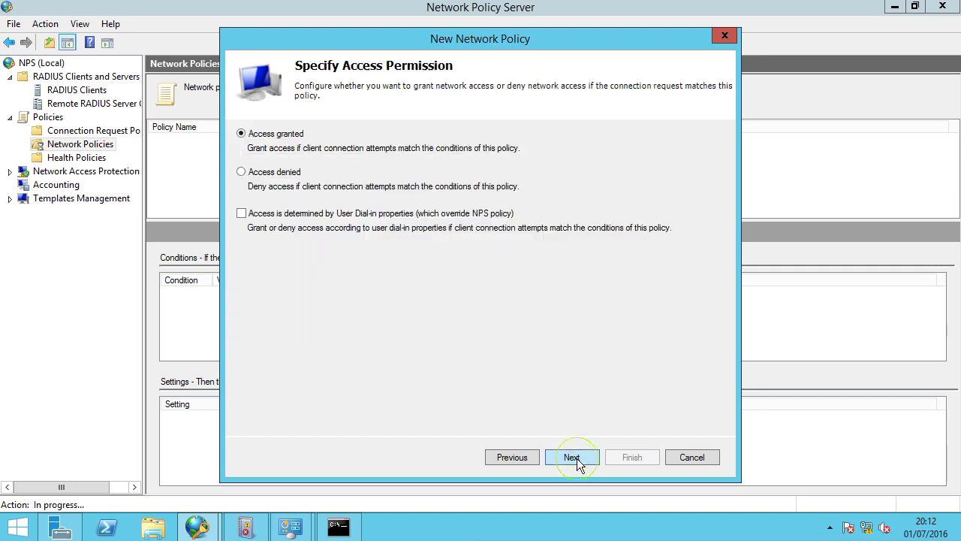
pyautogui.click(572, 457)
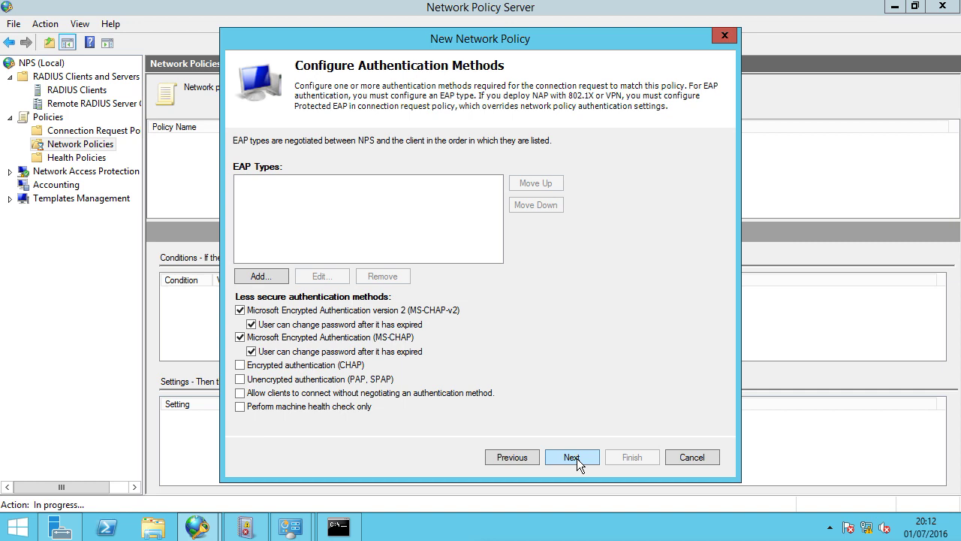
pyautogui.click(577, 458)
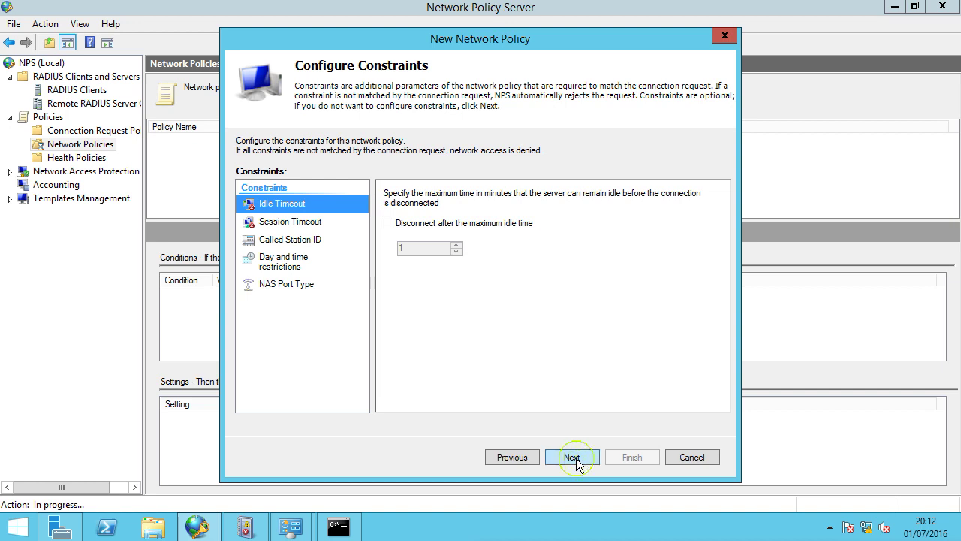
pyautogui.click(575, 458)
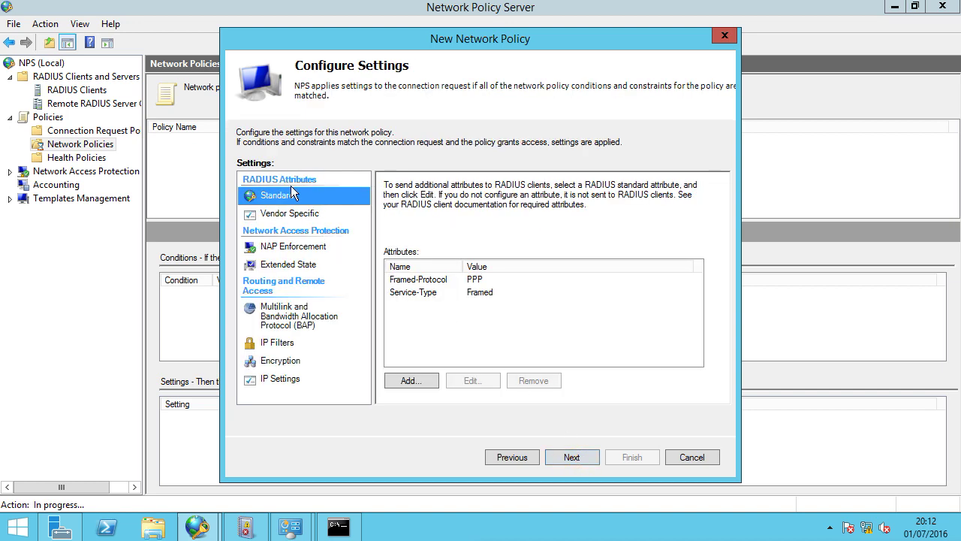
# - Remove the Framed-Protocol attribute and set the Service-Type attribute to Login
pyautogui.click(430, 279)
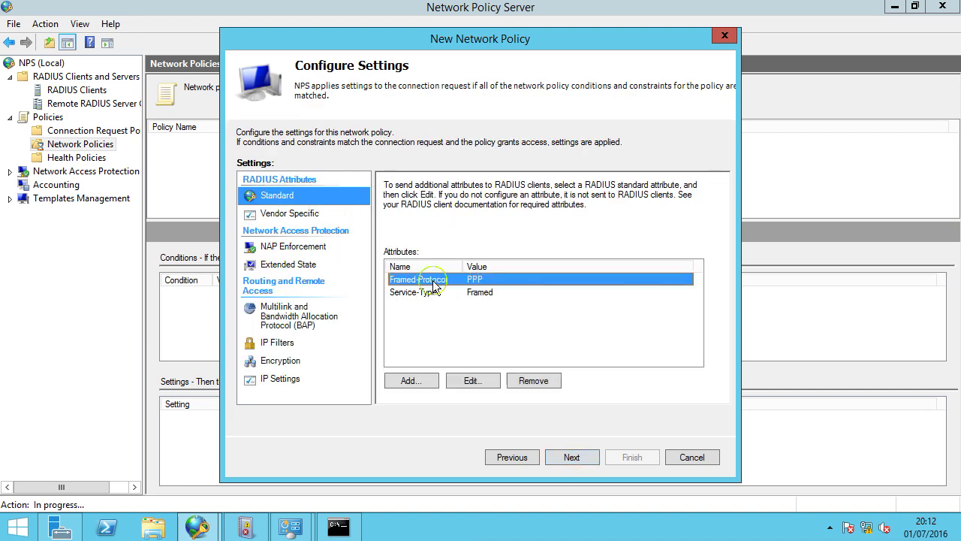
pyautogui.click(533, 381)
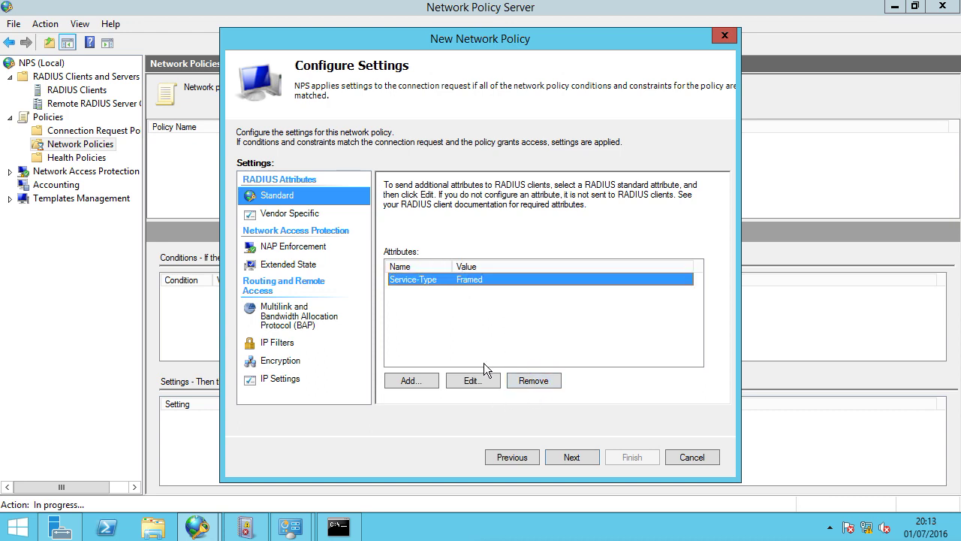
pyautogui.click(470, 381)
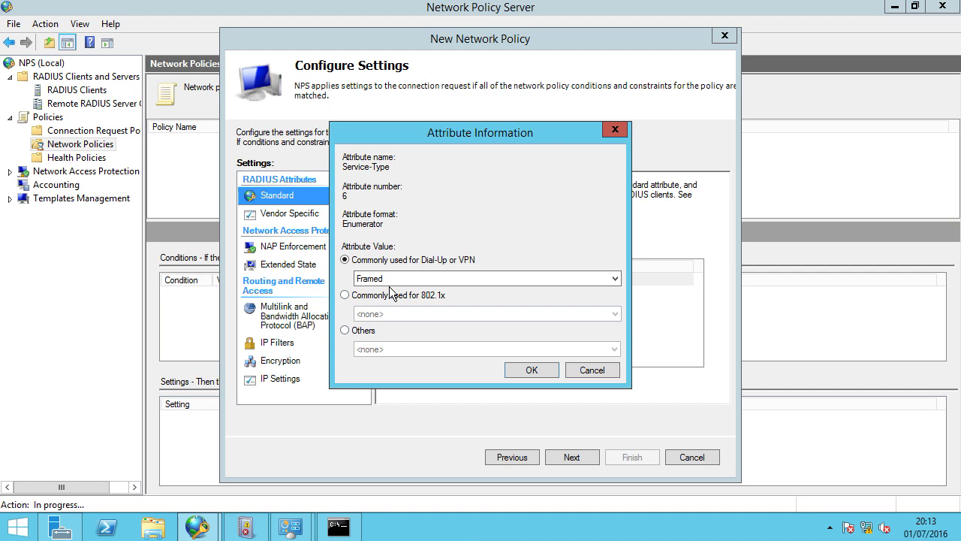
pyautogui.click(347, 331)
pyautogui.click(598, 349)
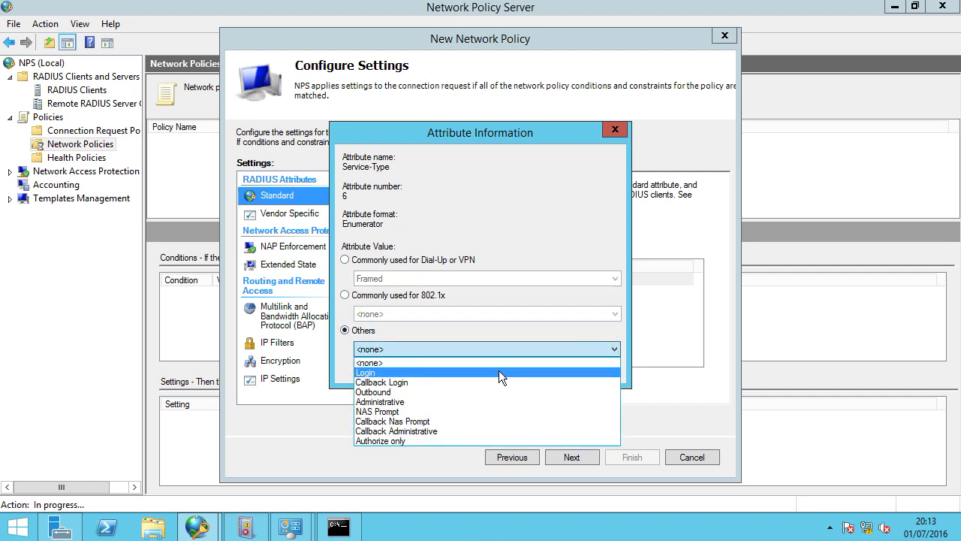
pyautogui.click(508, 373)
pyautogui.click(531, 370)
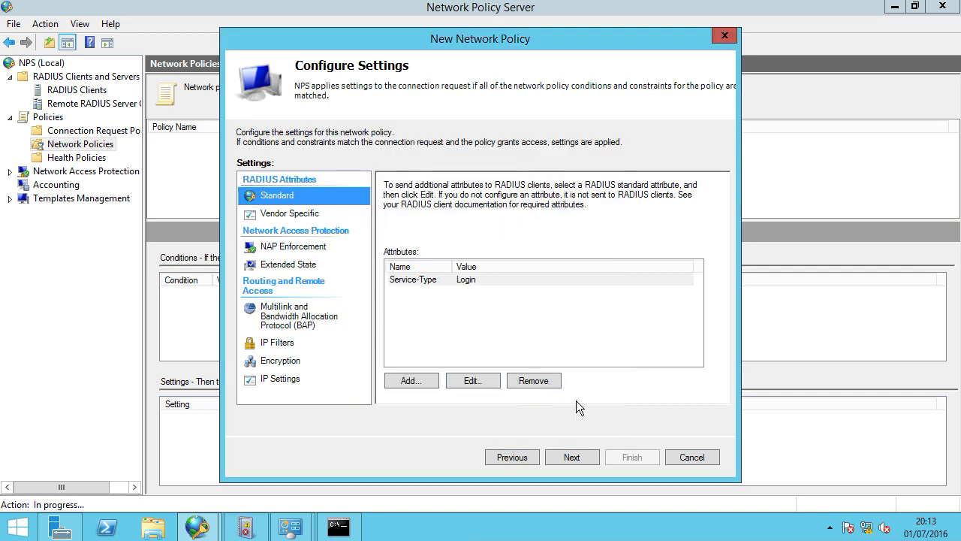
pyautogui.click(290, 214)
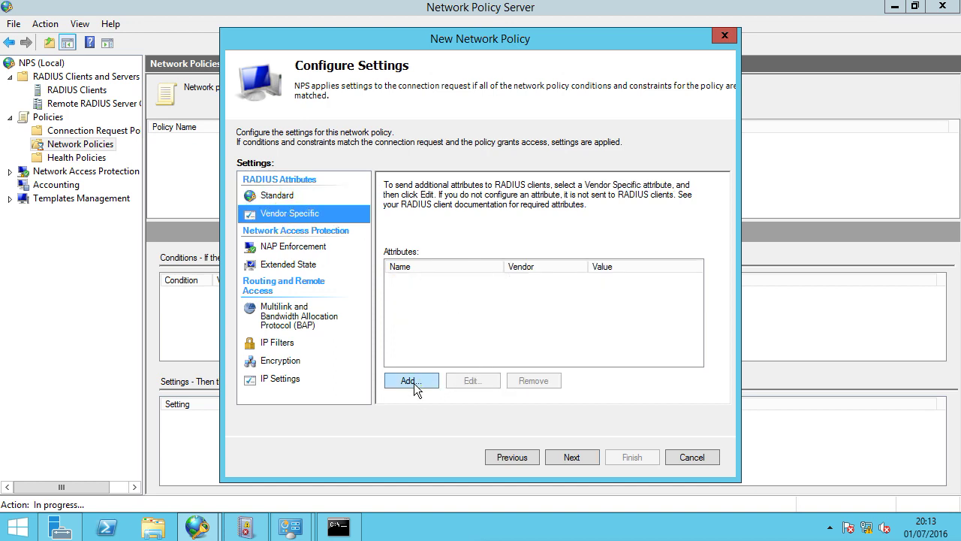
# - Add the Cisco vendor attribute Cisco-AV-Pair with the value shell:priv-lvl=15
pyautogui.click(414, 383)
pyautogui.click(499, 187)
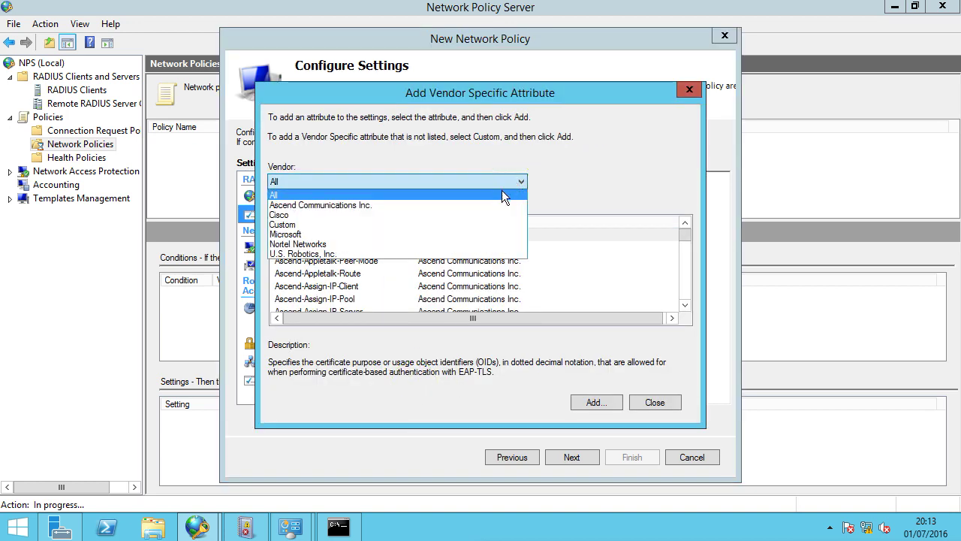
pyautogui.click(368, 217)
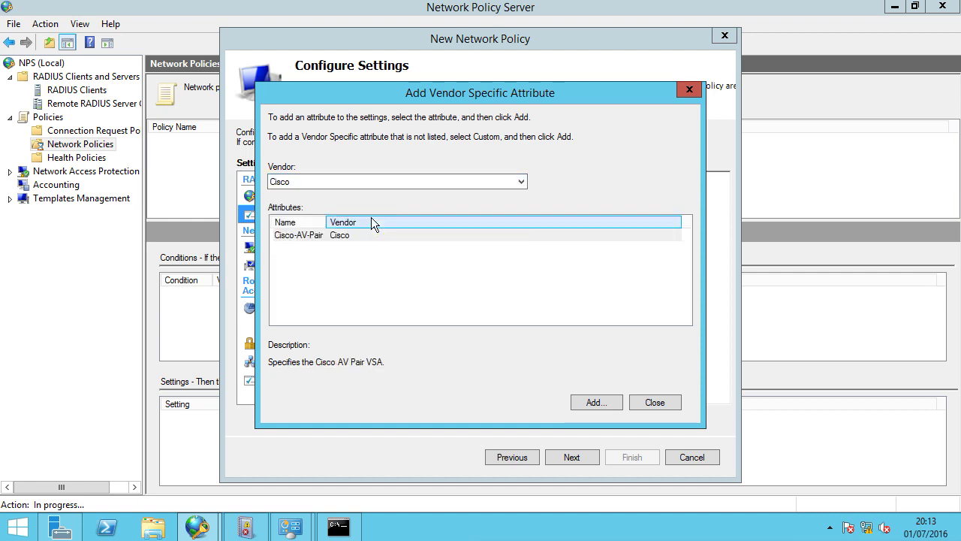
pyautogui.click(596, 402)
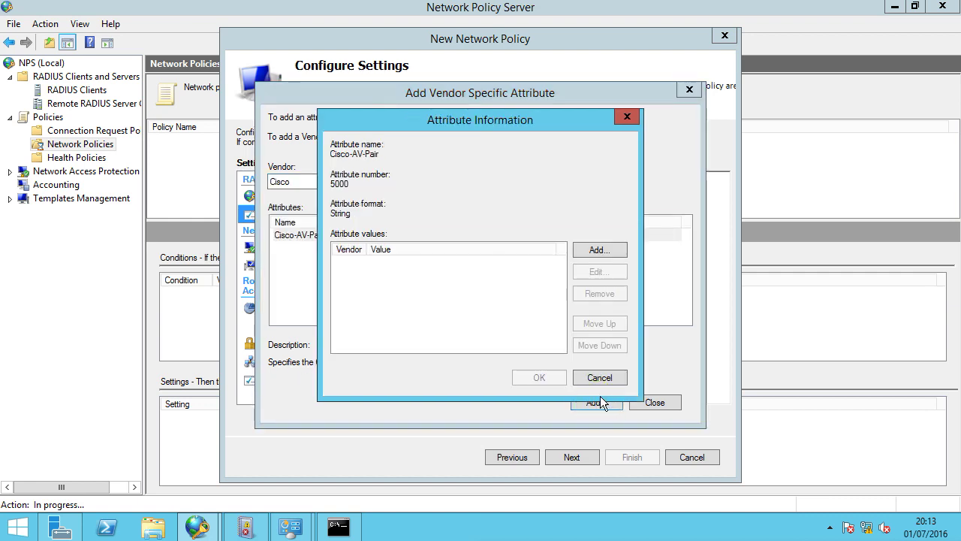
pyautogui.click(608, 252)
pyautogui.rightClick(392, 293)
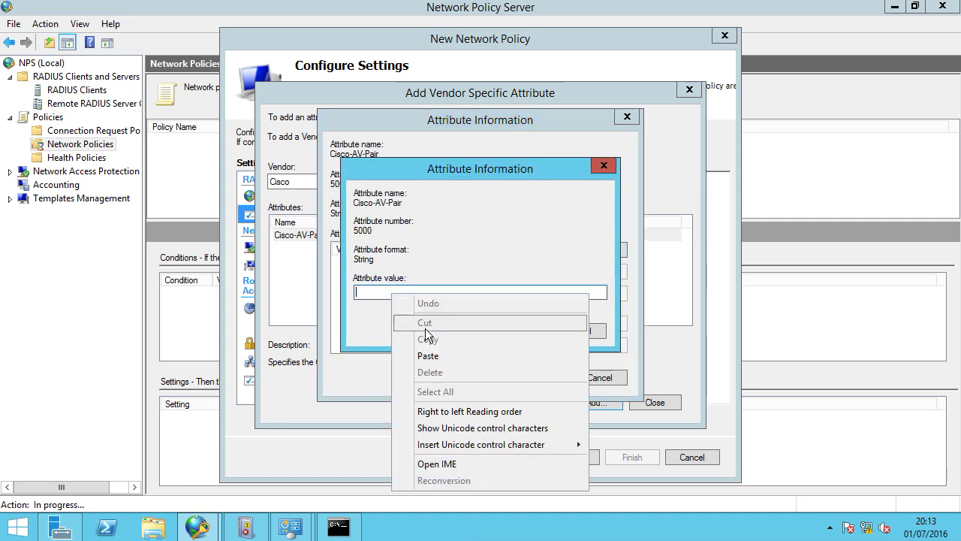
pyautogui.click(436, 351)
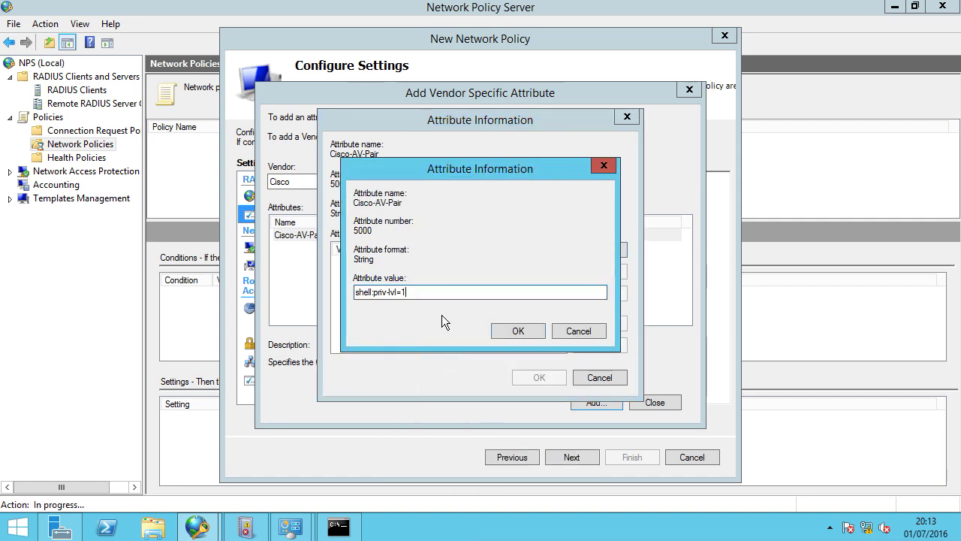
pyautogui.write('5')
pyautogui.click(524, 332)
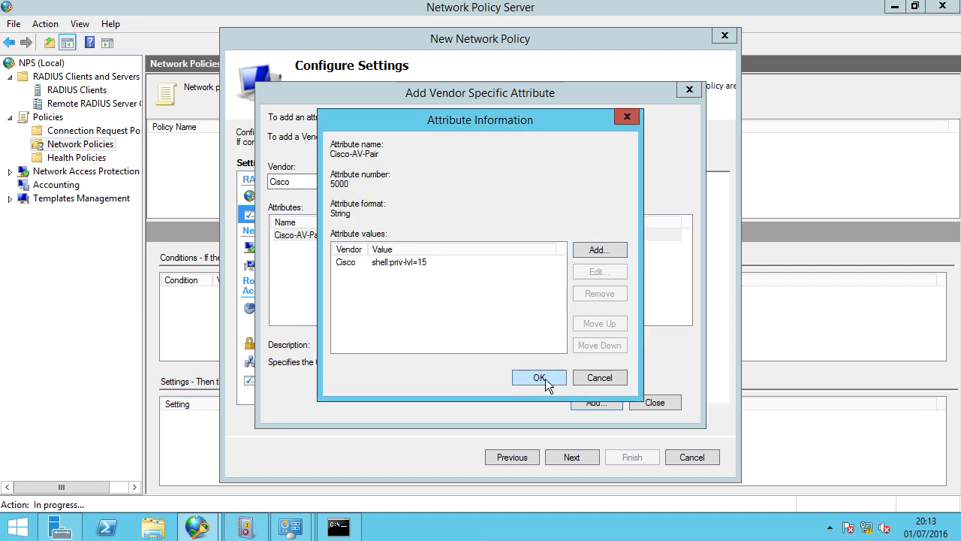
pyautogui.click(539, 377)
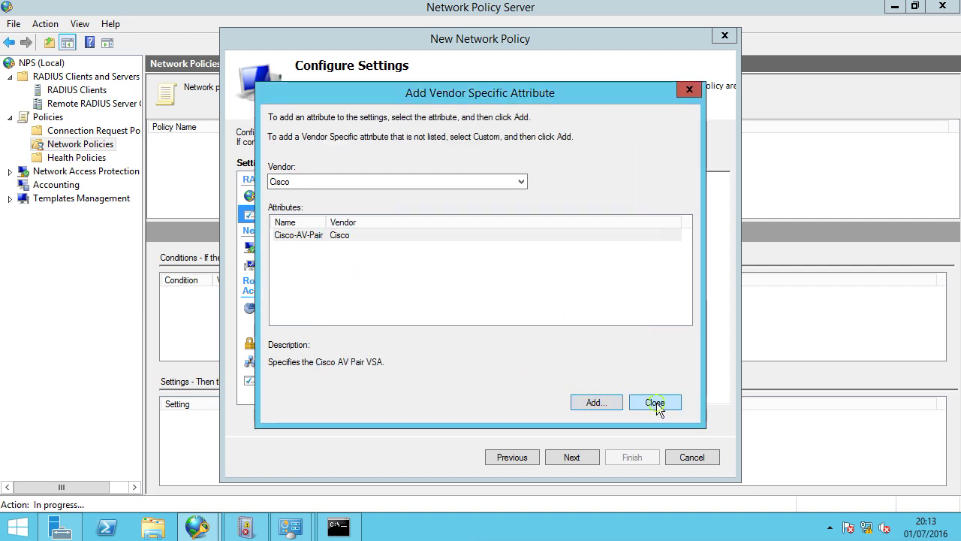
pyautogui.click(655, 403)
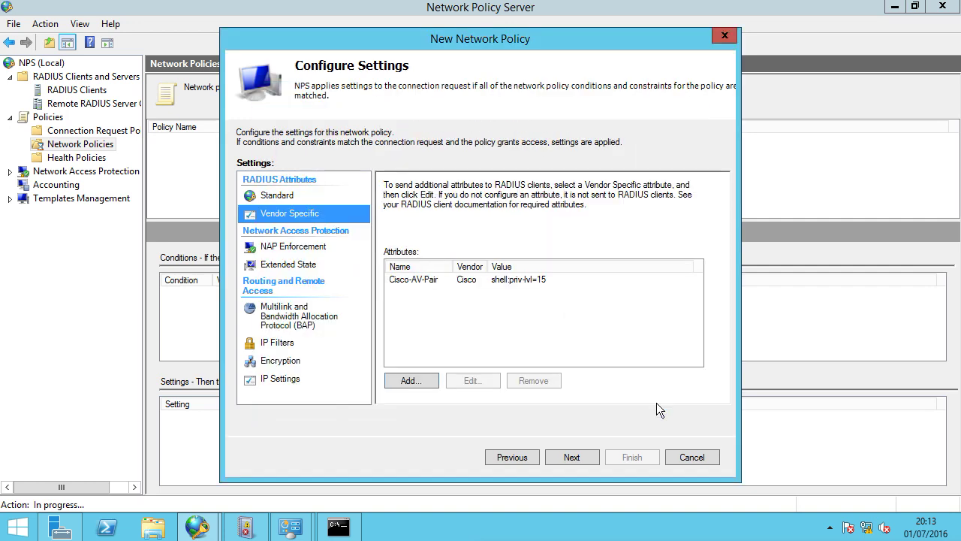
# - Review the Cisco Admin Level 15 completion summary, scrolling through its policy settings
pyautogui.click(575, 457)
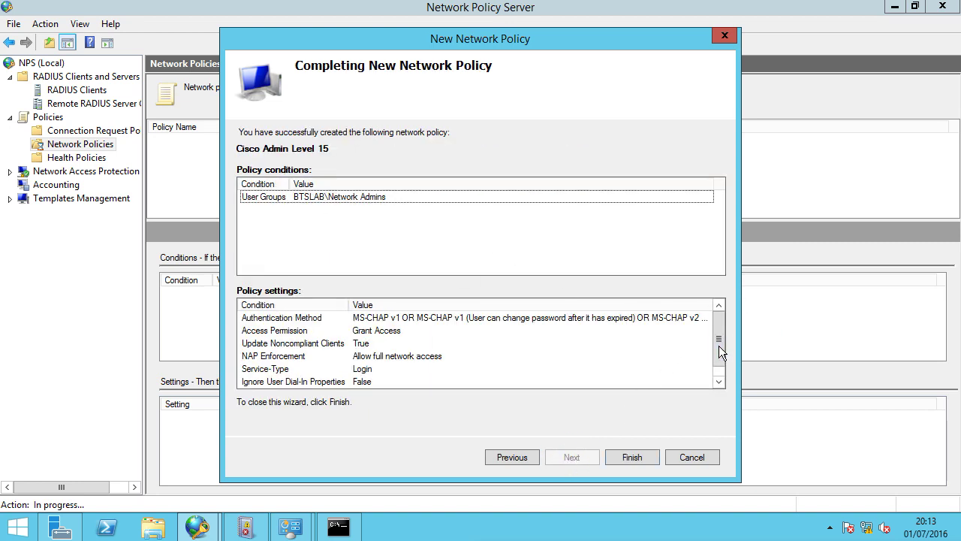
pyautogui.moveTo(720, 342); pyautogui.dragTo(722, 354)
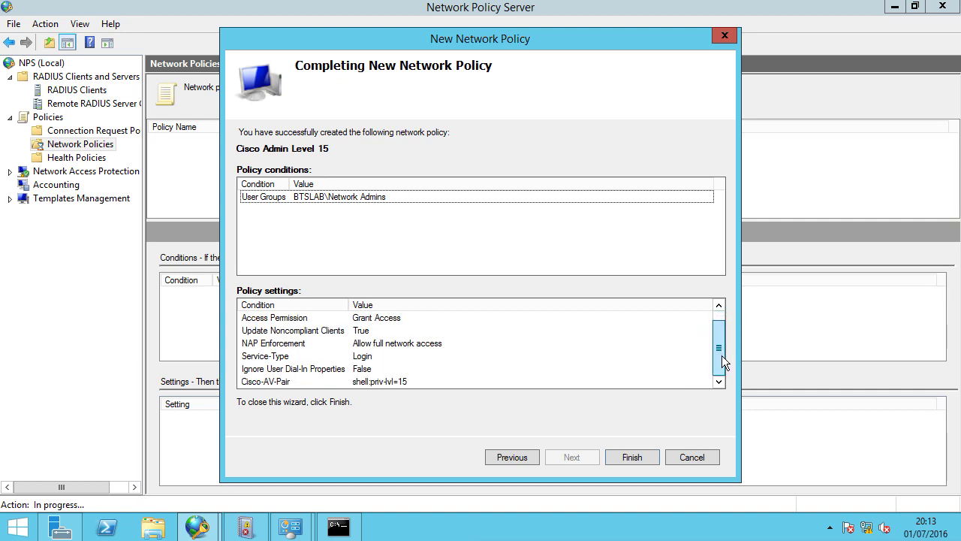
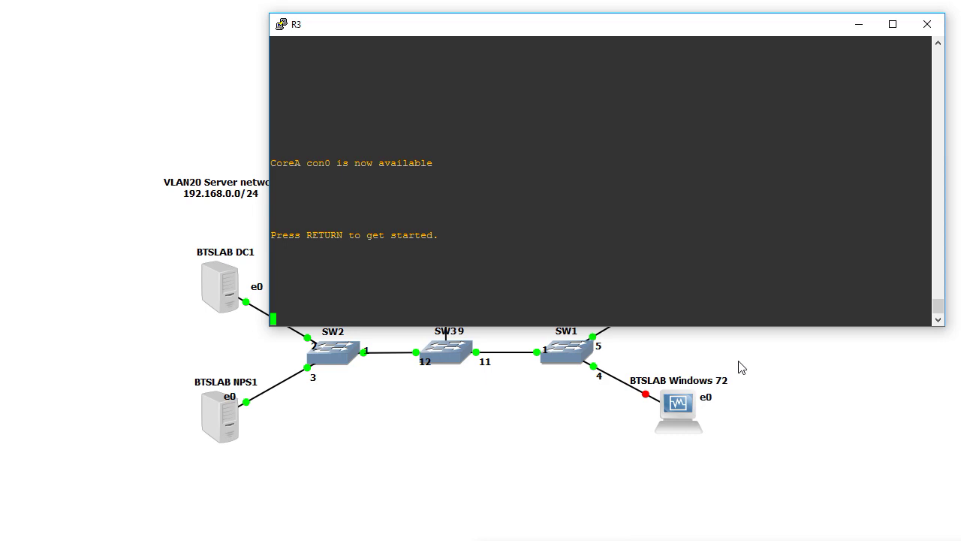
# - Enter privileged EXEC mode on CoreA with the enable command
pyautogui.press('Return')
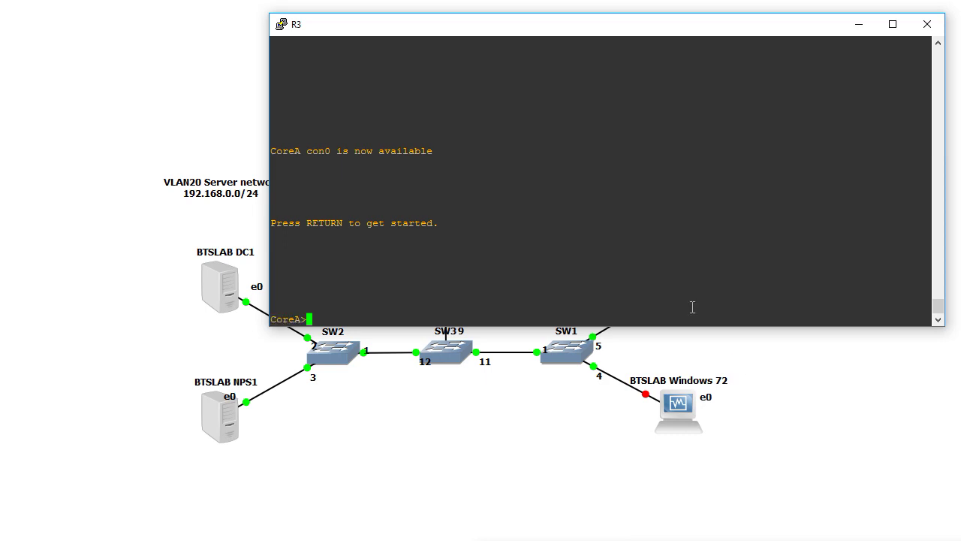
pyautogui.write('en')
pyautogui.press('Tab')
pyautogui.press('Return')
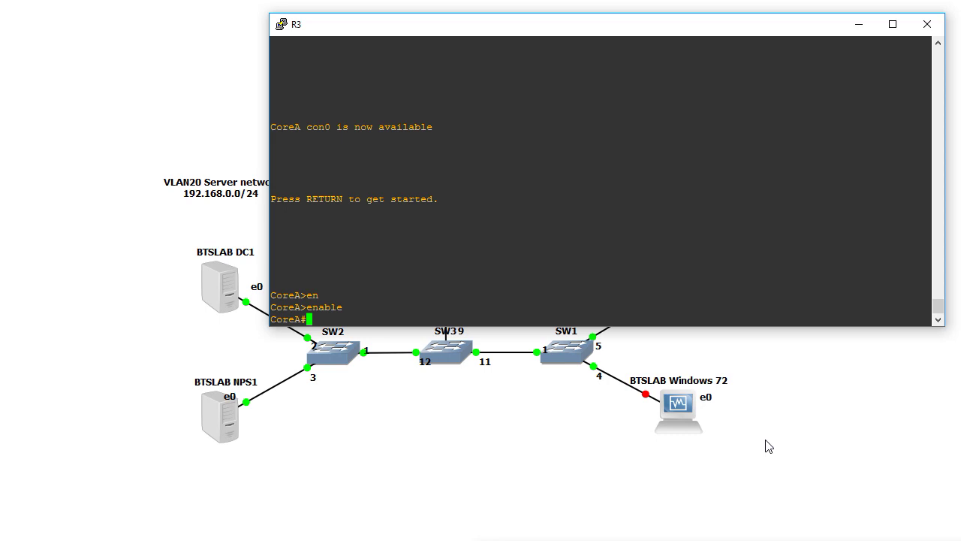
# - In global config, create local user Admin with privilege 15 and a secret password
pyautogui.write('conf t')
pyautogui.press('Return')
pyautogui.write('usern')
pyautogui.press('Tab')
pyautogui.write('Admin privi')
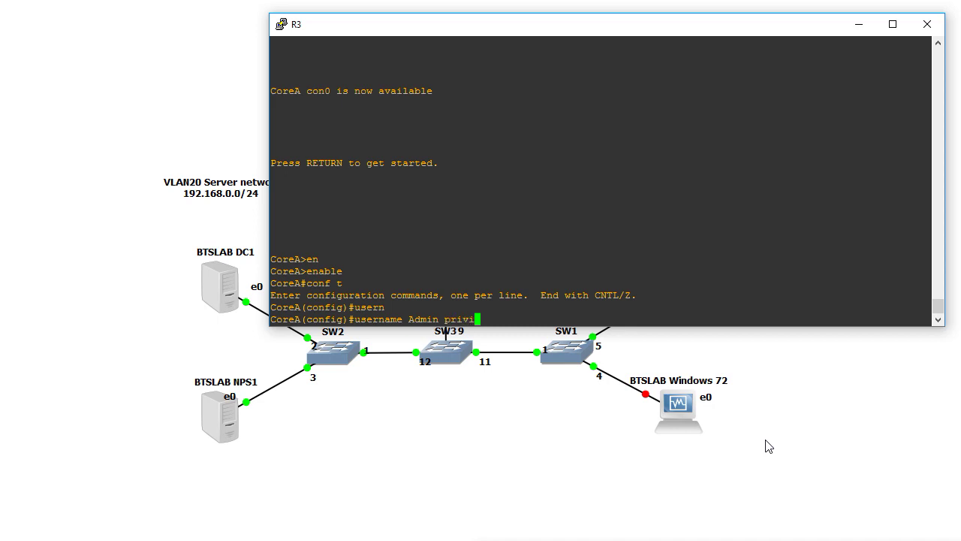
pyautogui.press('Tab')
pyautogui.write('1')
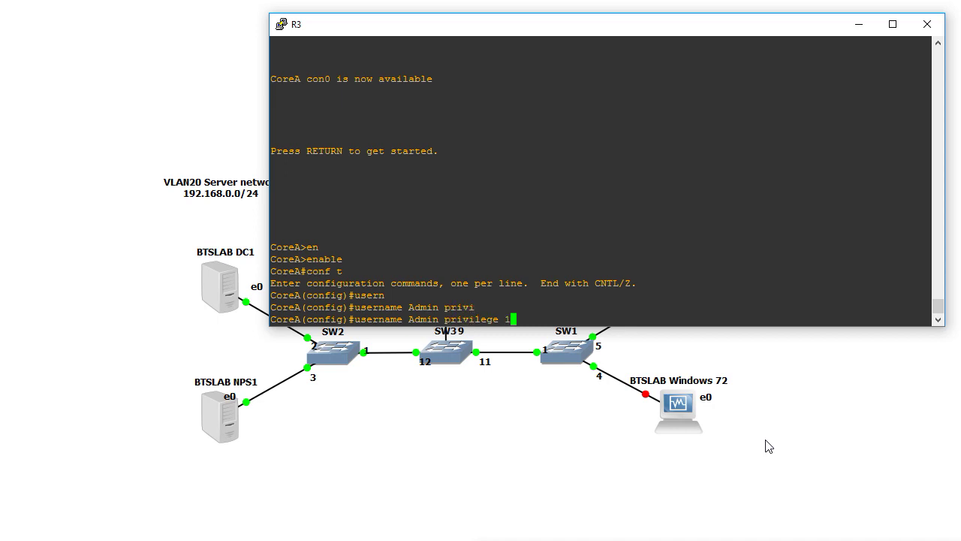
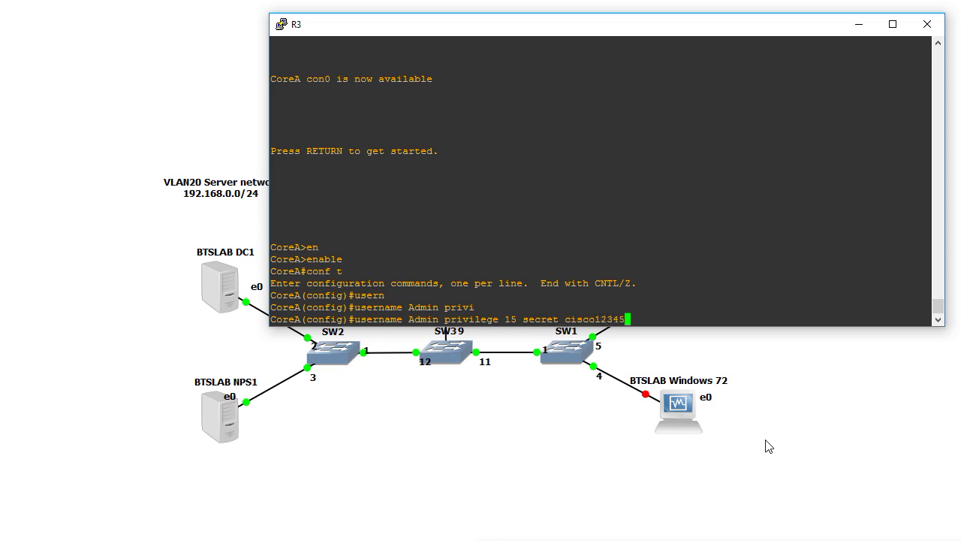
pyautogui.press('Return')
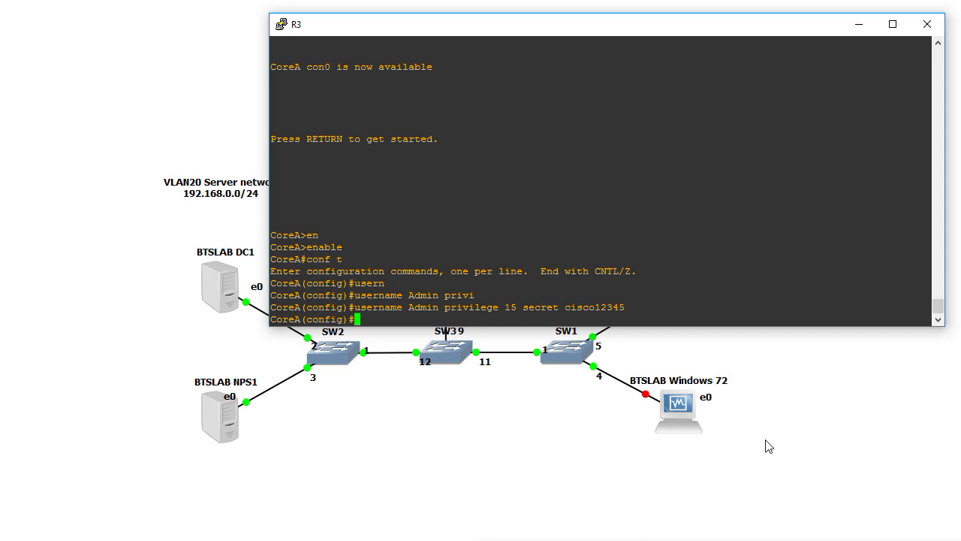
# - Enable aaa new-model and start the RADIUS server group RAD_SERVERS command
pyautogui.write('aaa new')
pyautogui.press('Tab')
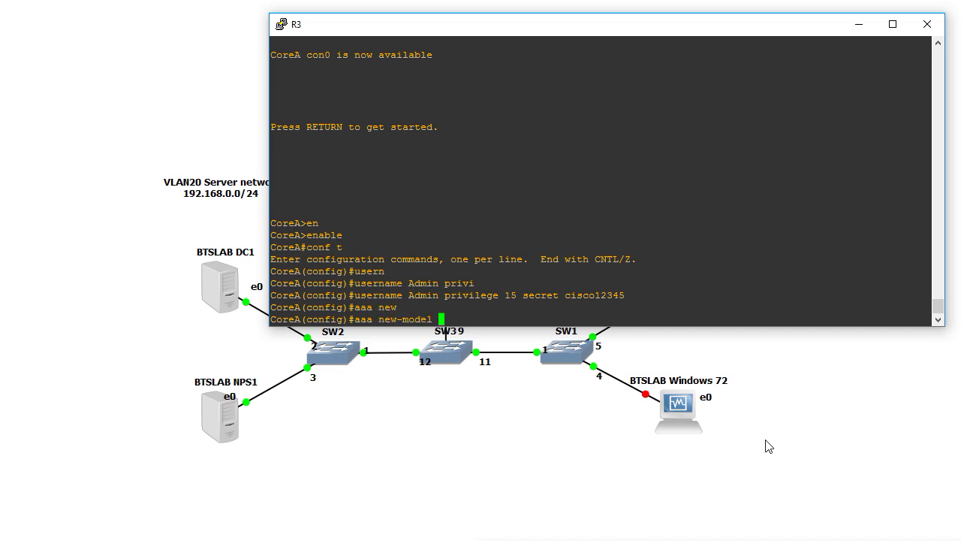
pyautogui.press('Return')
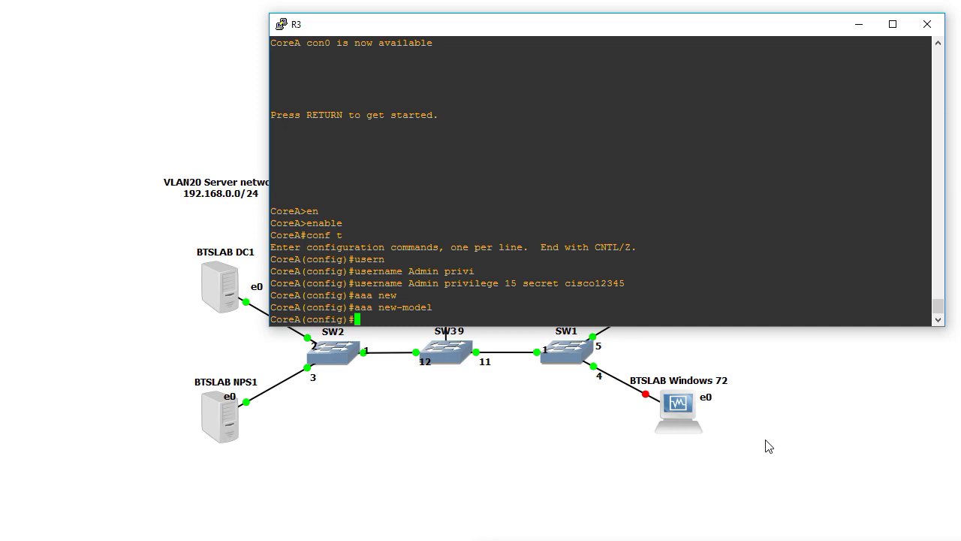
pyautogui.write('aaa group server radius ')
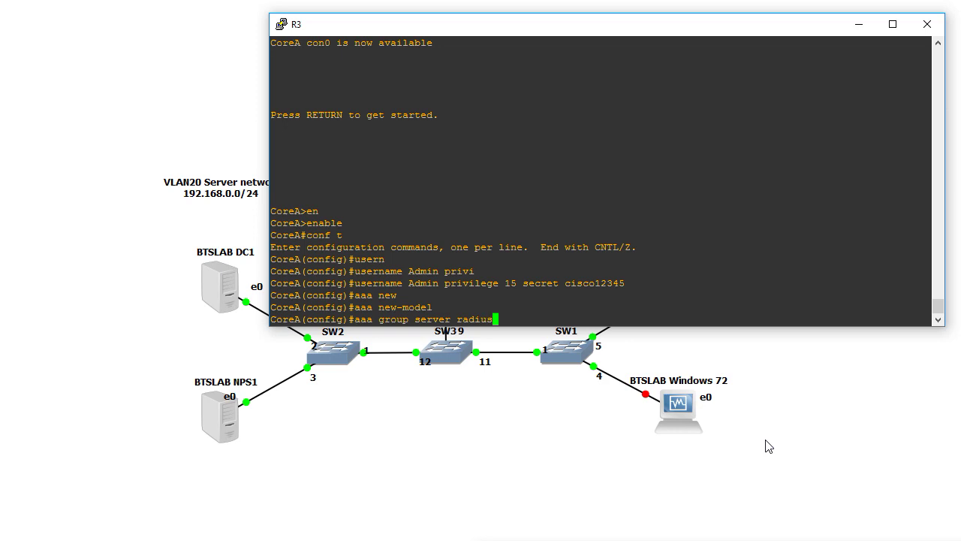
pyautogui.write('RAD_SERVERS')
# - Add server-private 192.168.0.2 with auth-port 1812, acct-port 1813 and a shared key to RAD_SERVERS
pyautogui.press('Return')
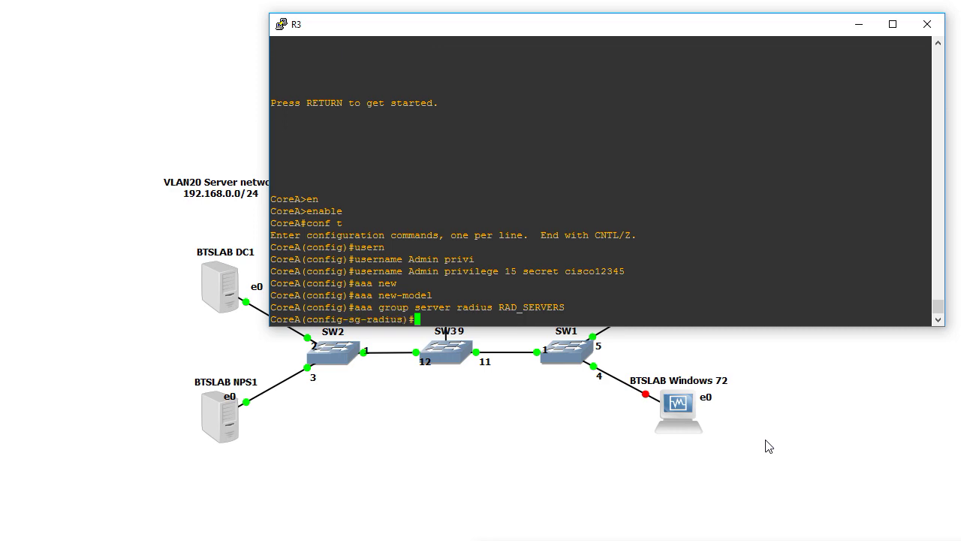
pyautogui.write('server-pr')
pyautogui.press('Tab')
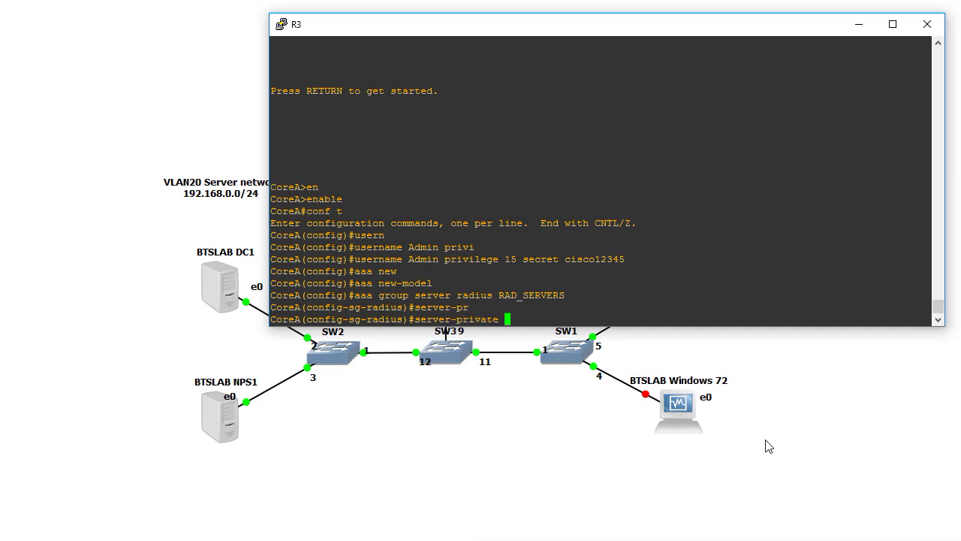
pyautogui.write('192.168.0.2 auth')
pyautogui.press('Tab')
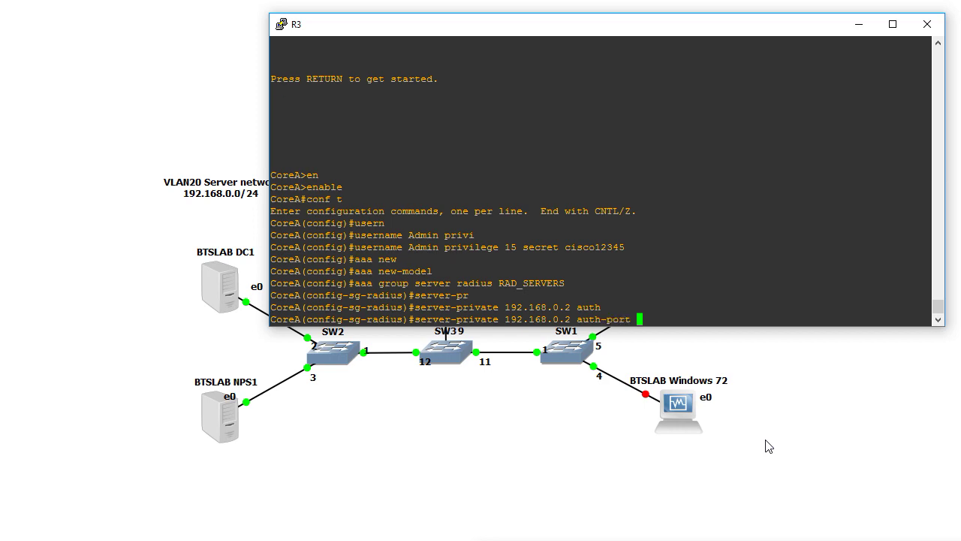
pyautogui.write('1812 acc')
pyautogui.press('Tab')
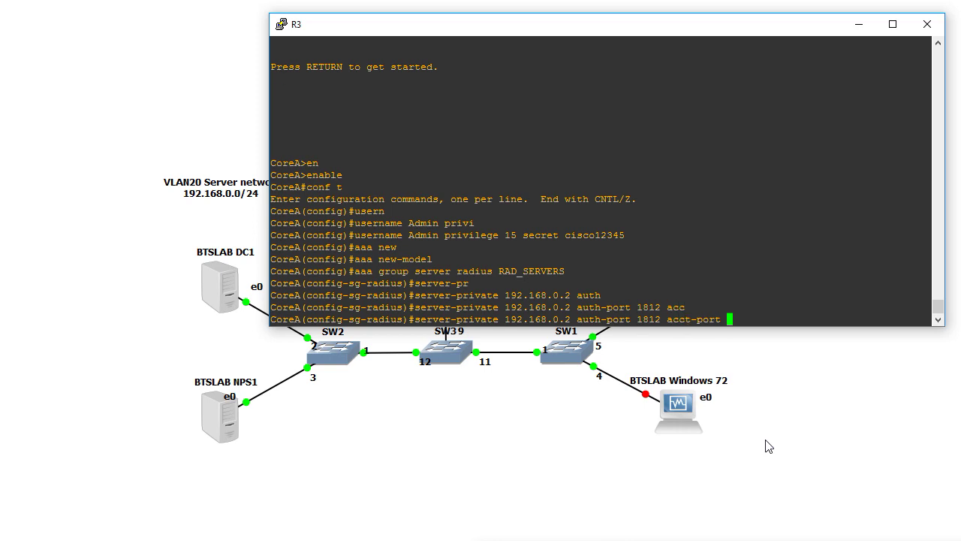
pyautogui.write('181')
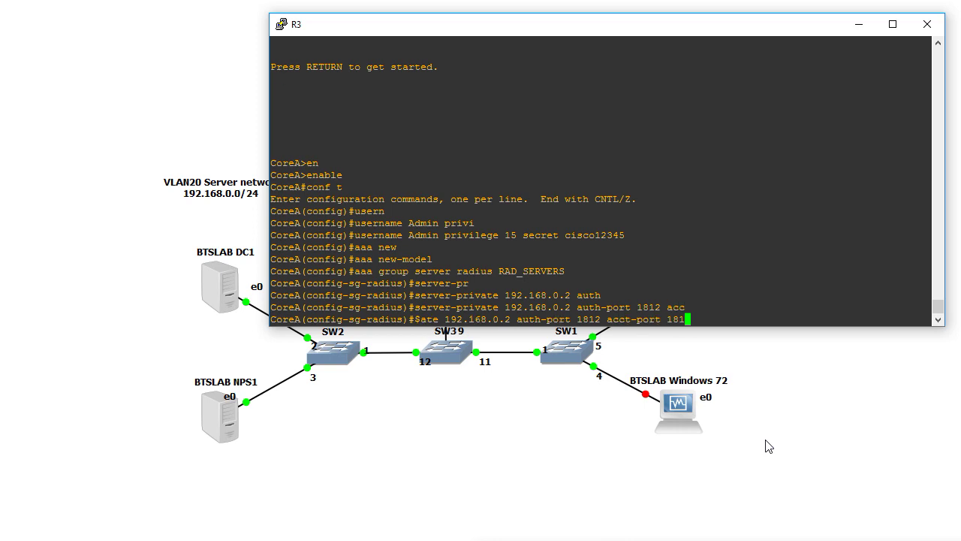
pyautogui.press('Return')
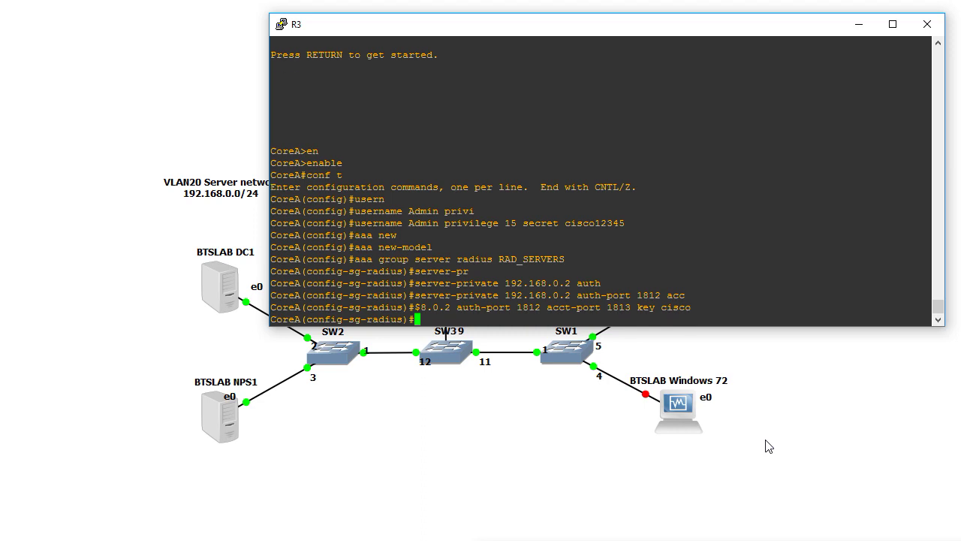
pyautogui.write('exit')
pyautogui.press('Return')
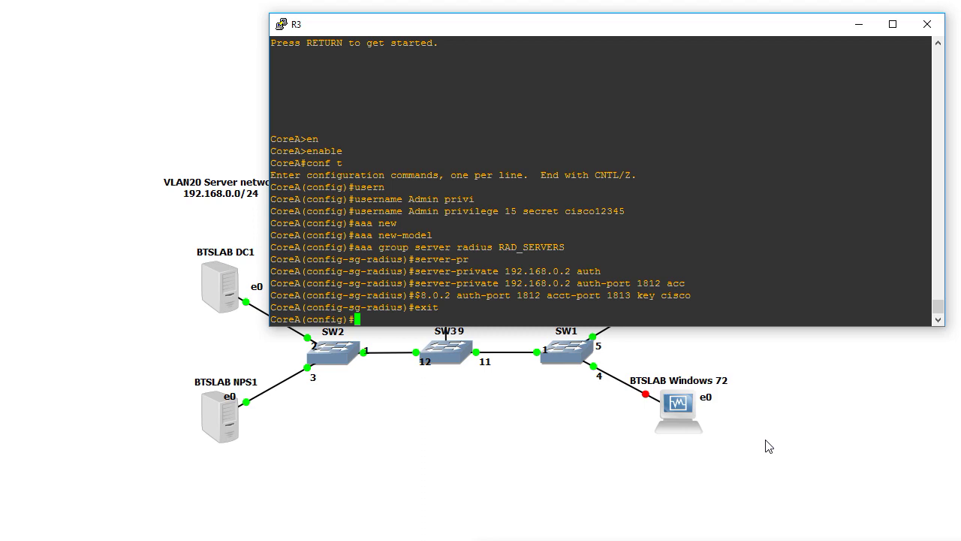
# - Set aaa authentication login default to group RAD_SERVERS with local fallback
pyautogui.write('aaa authen')
pyautogui.press('Tab')
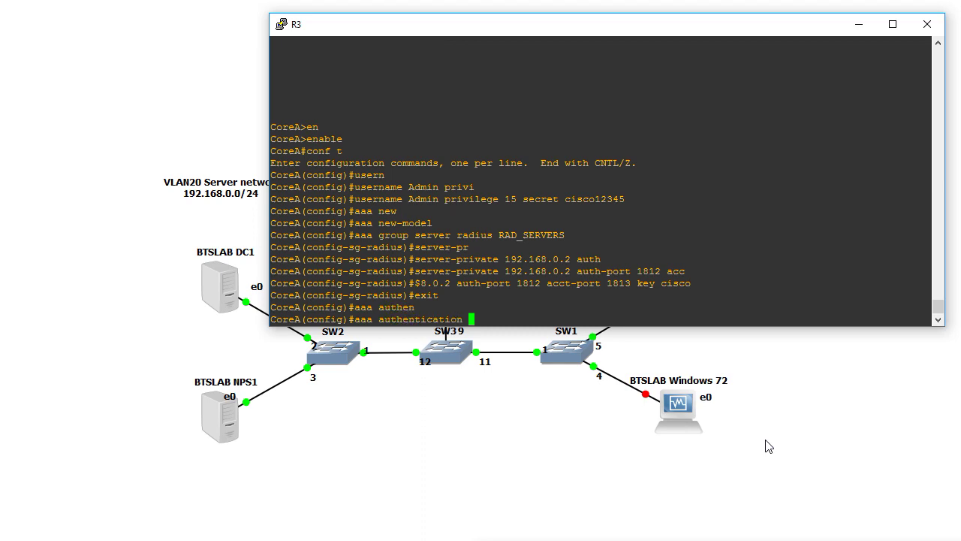
pyautogui.write('login defa')
pyautogui.press('Tab')
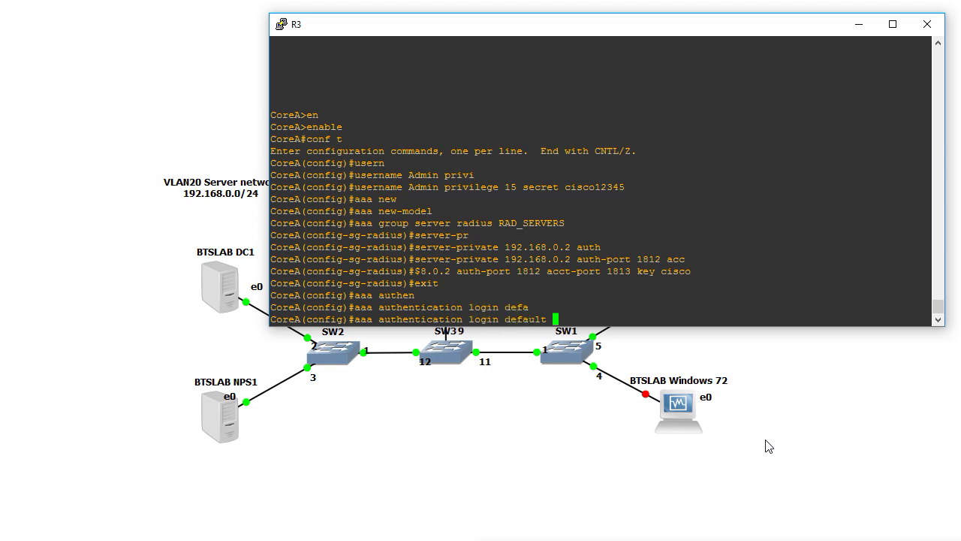
pyautogui.write('group RAD_SERVERS')
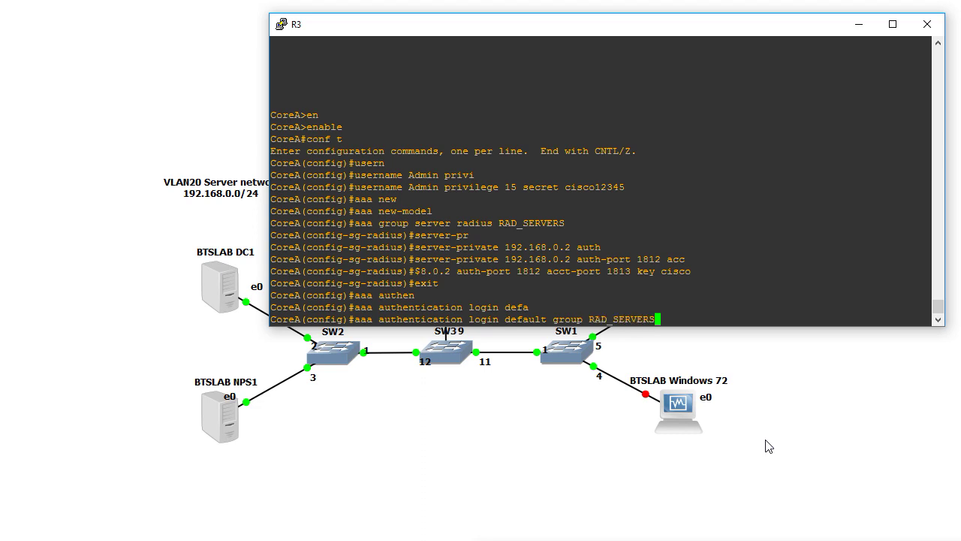
pyautogui.write(' local')
pyautogui.press('Return')
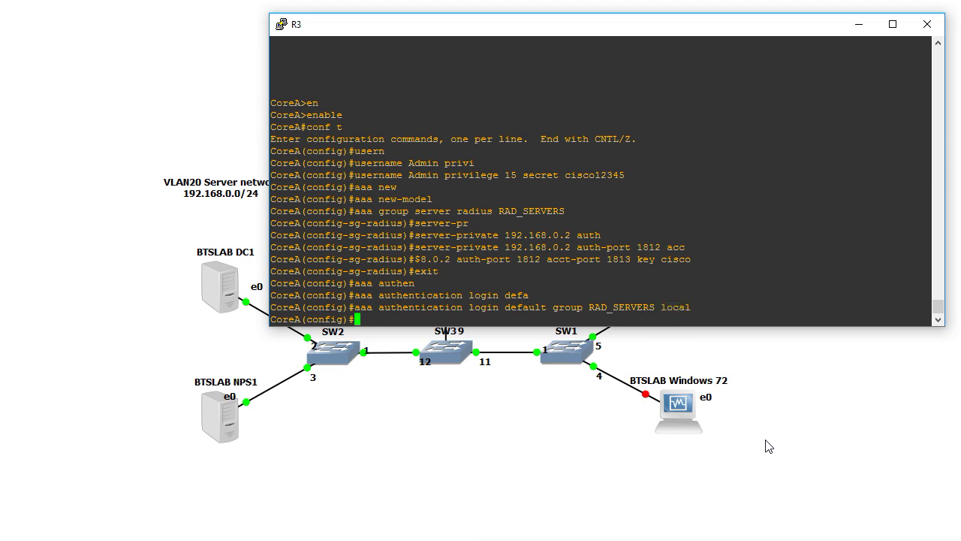
# - Begin an aaa authorization command, resolving the ambiguous 'auth' abbreviation
pyautogui.write('aaa auth')
pyautogui.press('Tab')
pyautogui.write('o')
pyautogui.press('Tab')
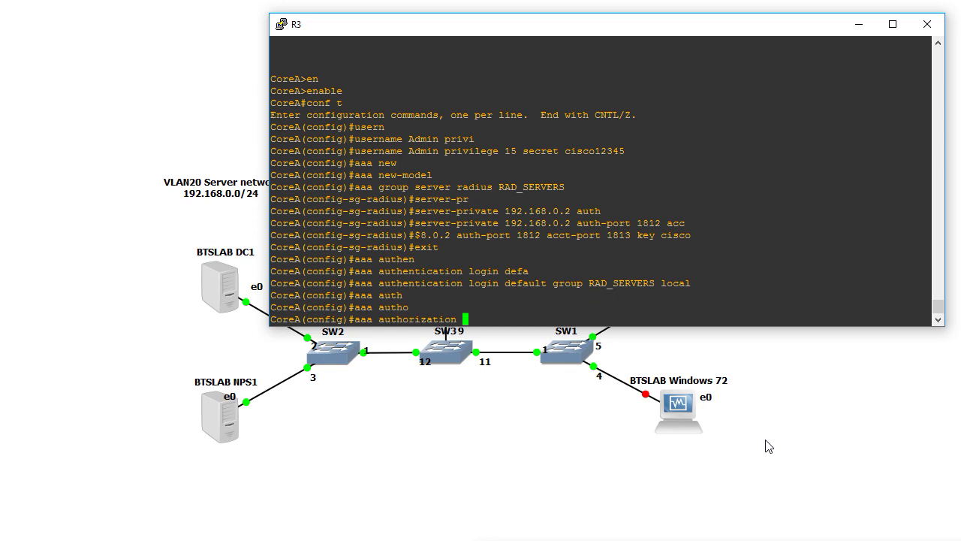
# - Authorize exec by default via group RAD_SERVERS, then local, then if-authenticated
pyautogui.write('exec def')
pyautogui.press('Tab')
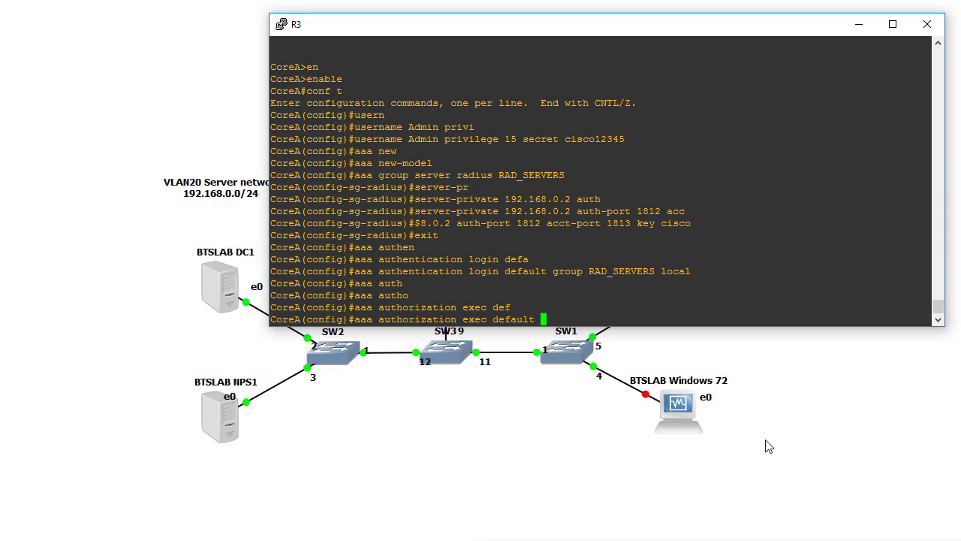
pyautogui.write('up RAD_SER')
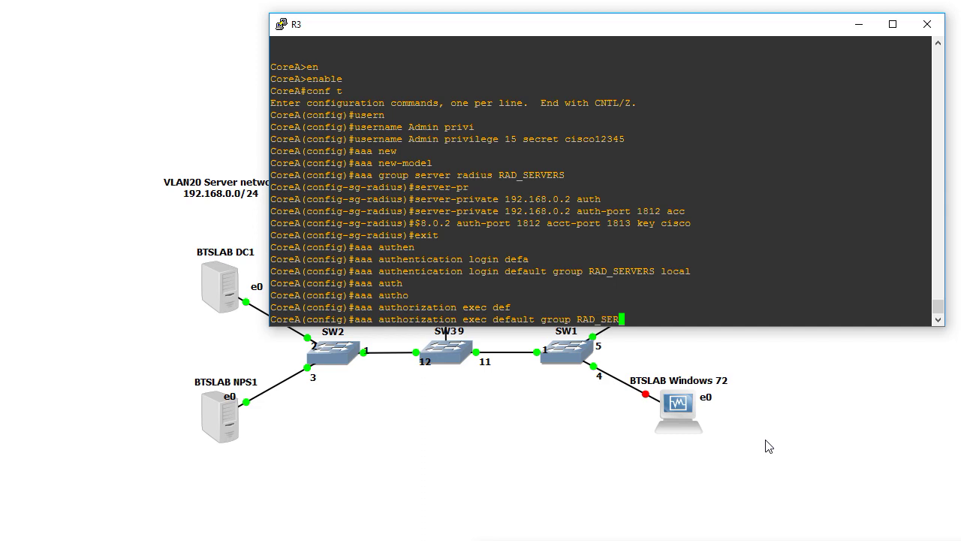
pyautogui.write('VERS local if-auth')
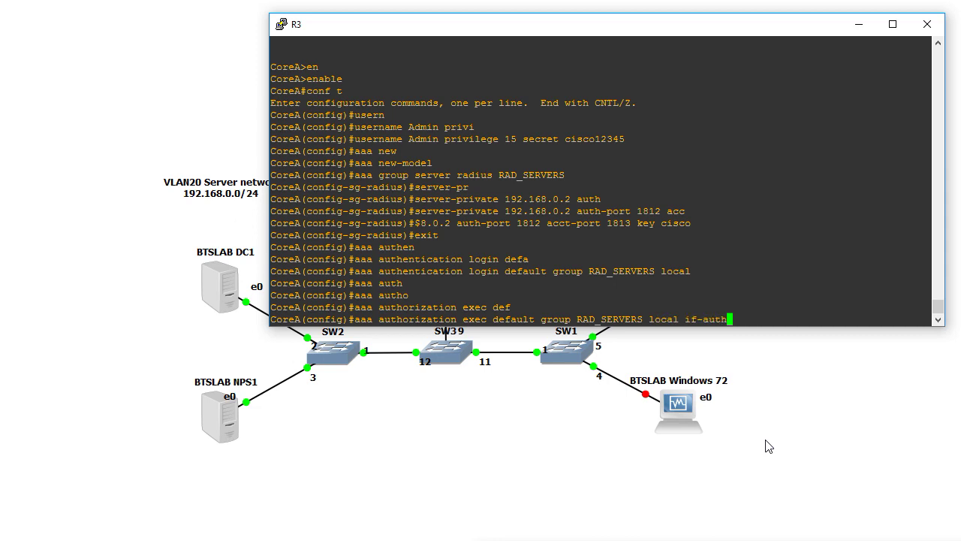
pyautogui.press('Tab')
pyautogui.press('Return')
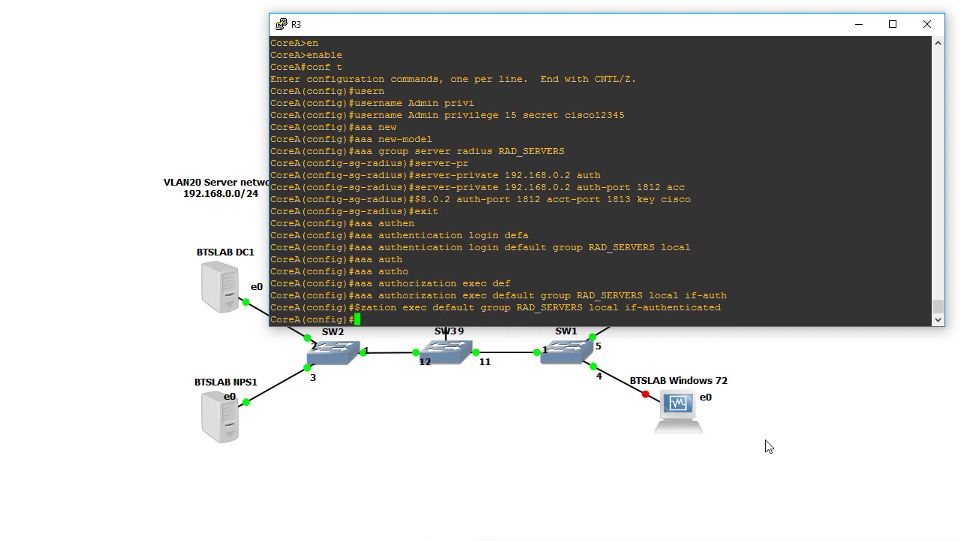
# - Enable aaa authorization console
pyautogui.write('aaa author')
pyautogui.press('Tab')
pyautogui.write('console')
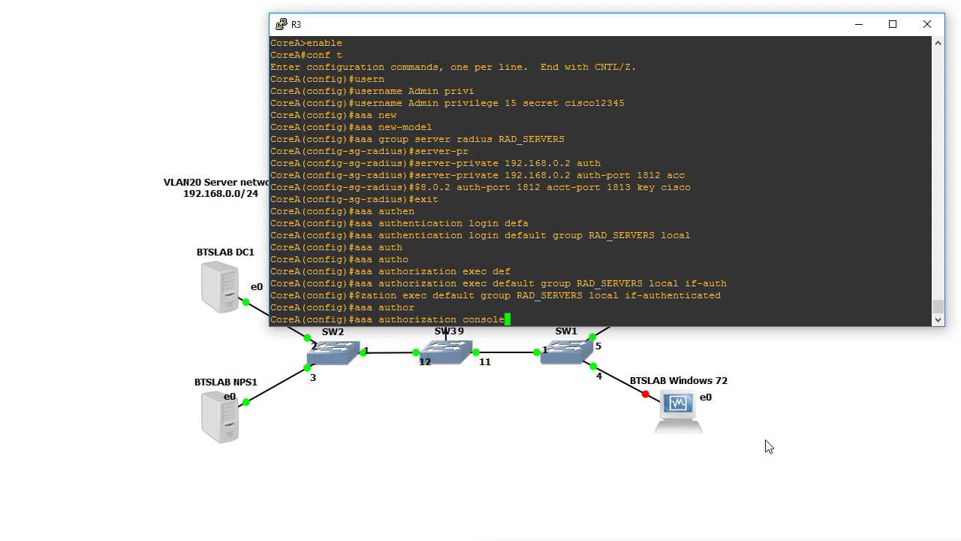
pyautogui.press('Return')
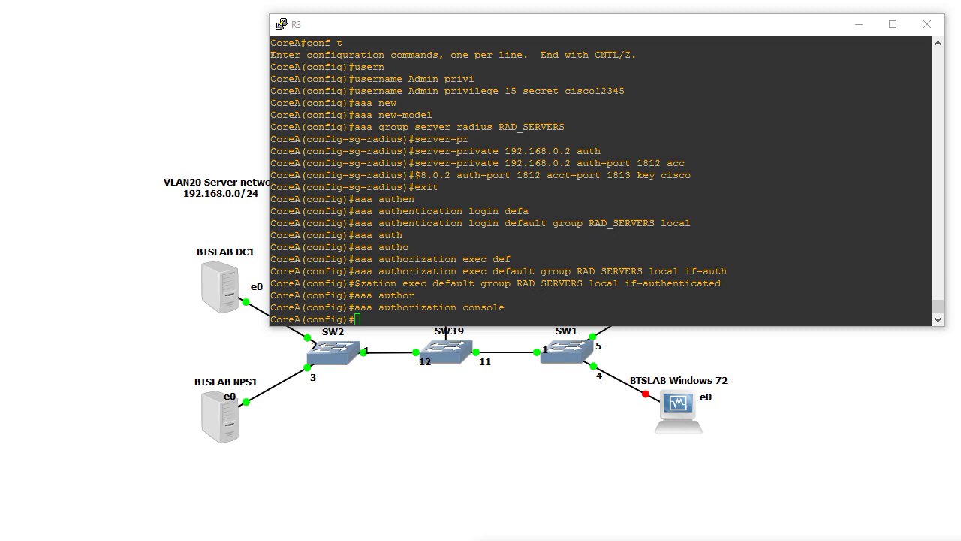
# - Leave configuration mode and turn on debug aaa authentication
pyautogui.click(512, 284)
pyautogui.write('exit')
pyautogui.press('Return')
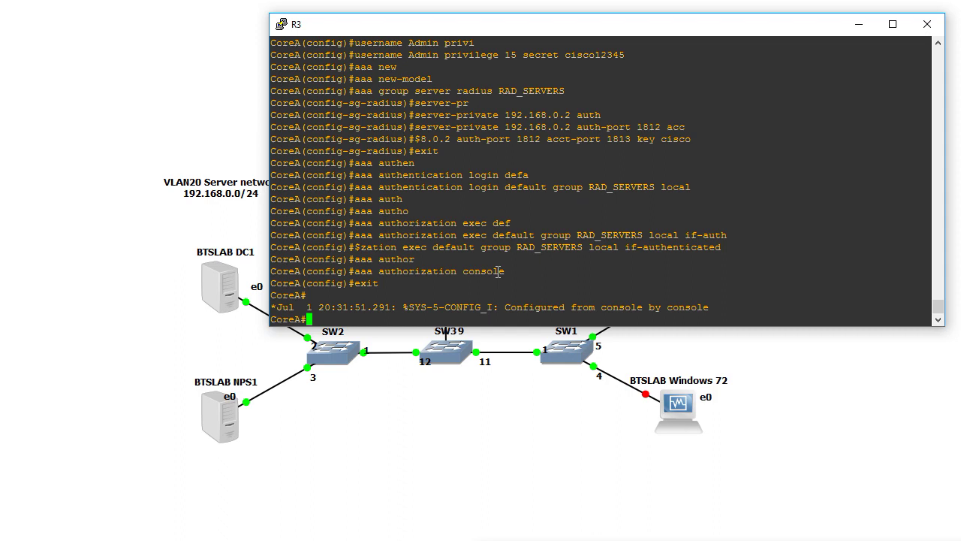
pyautogui.write('debug aaa authen')
pyautogui.press('Tab')
pyautogui.press('Return')
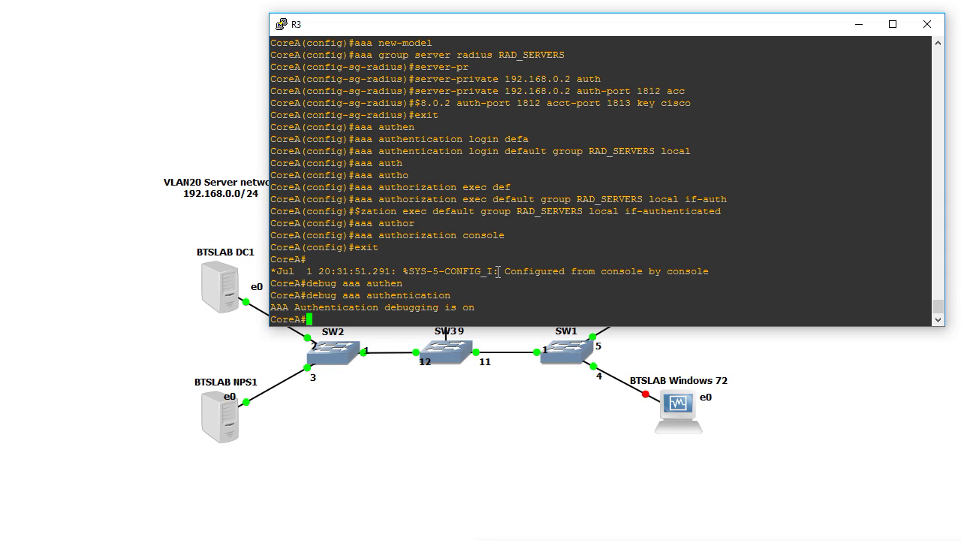
# - Turn on debug aaa authorization and debug radius, then log out of the console
pyautogui.write('debug aaa author')
pyautogui.press('Tab')
pyautogui.press('Return')
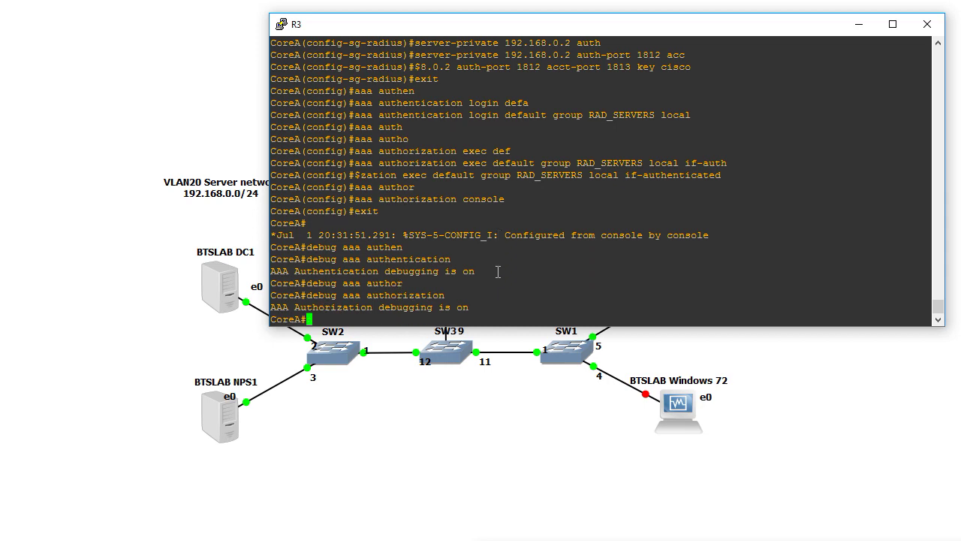
pyautogui.write('debug ra')
pyautogui.press('Tab')
pyautogui.press('Return')
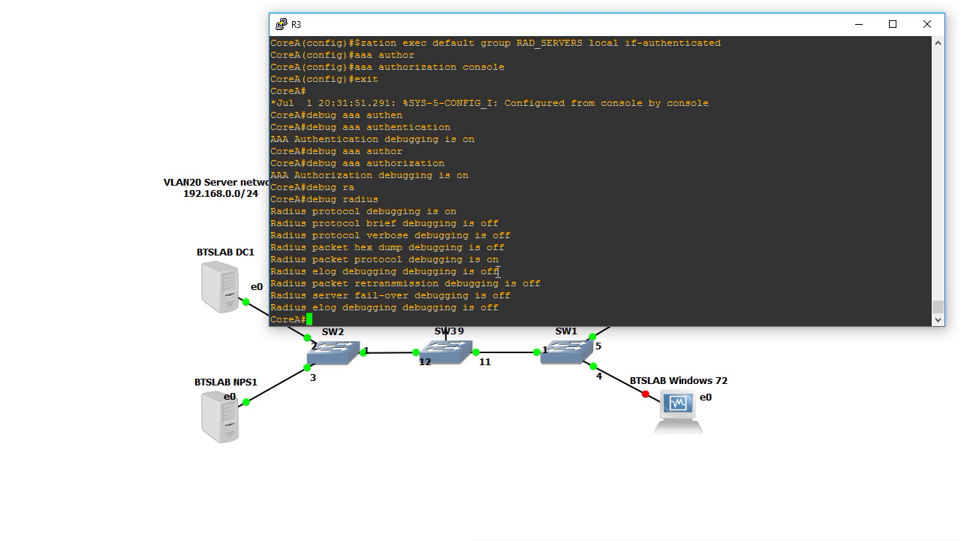
pyautogui.write('exit')
pyautogui.press('Return')
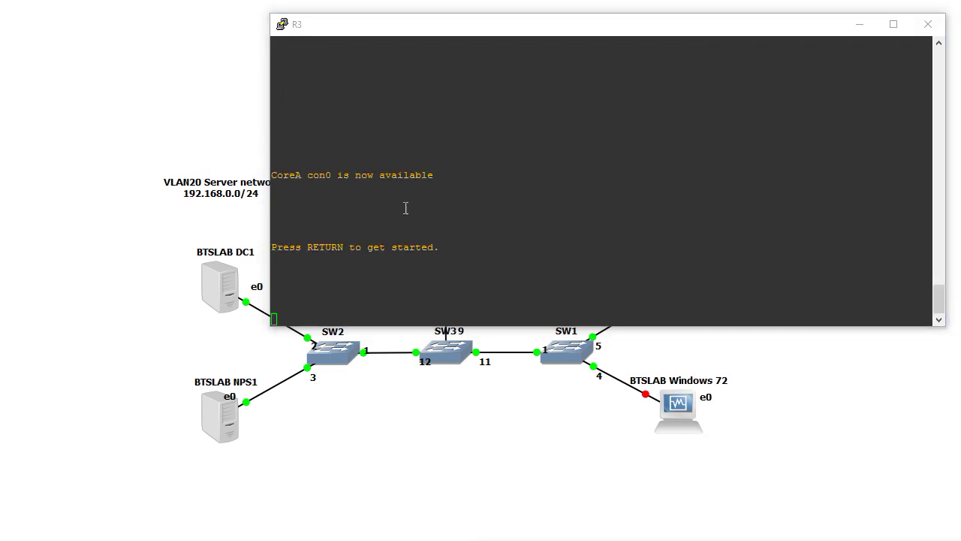
# - Log in to CoreA with the RADIUS admin account username and its password
pyautogui.click(528, 245)
pyautogui.press('Return')
pyautogui.press('Return')
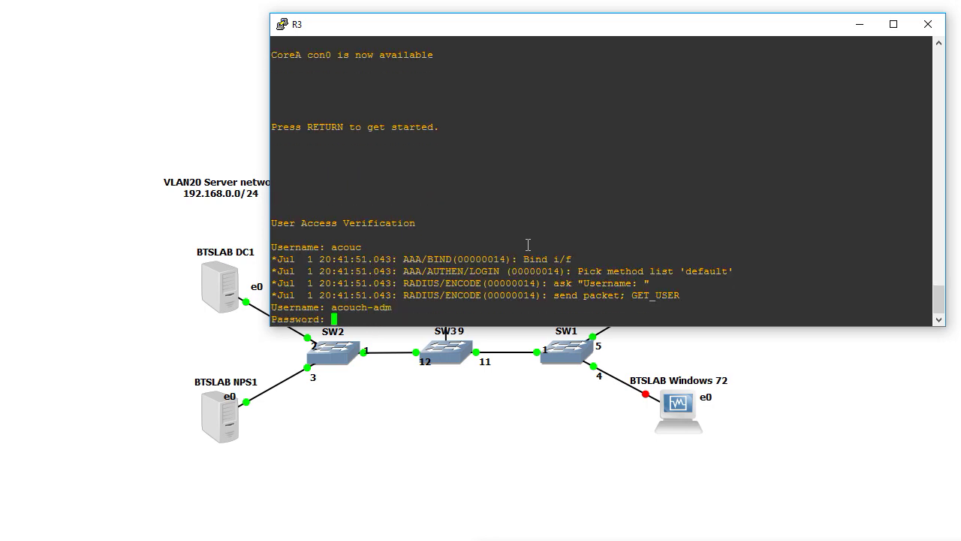
pyautogui.press('Return')
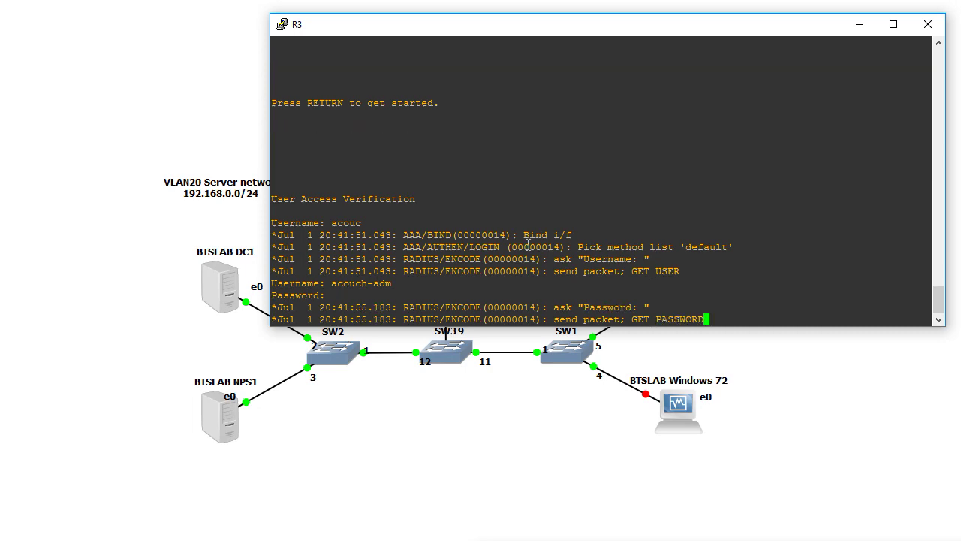
pyautogui.press('Return')
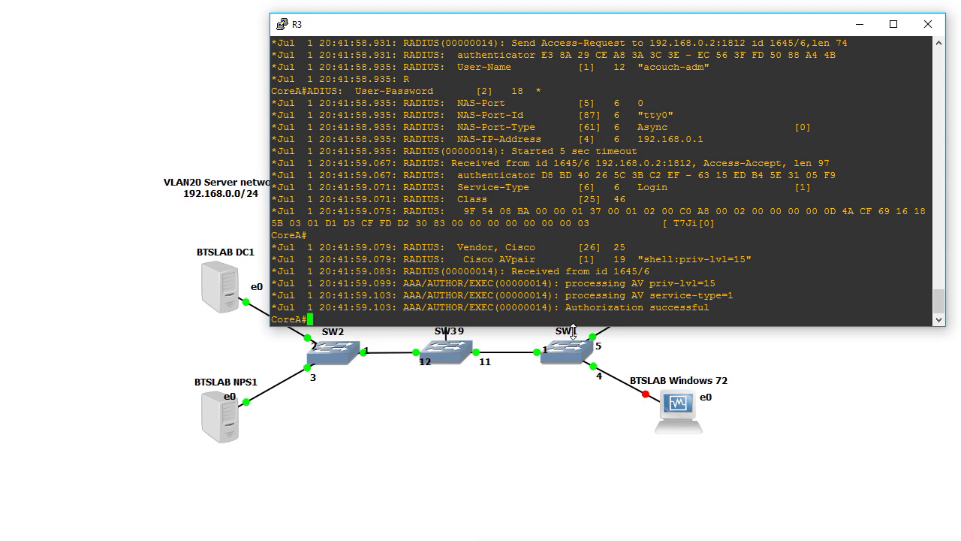
# - Enlarge the console and highlight the 192.168.0.2 server, User-Name and shell:priv-lvl=15 lines
pyautogui.moveTo(574, 326); pyautogui.dragTo(571, 506)
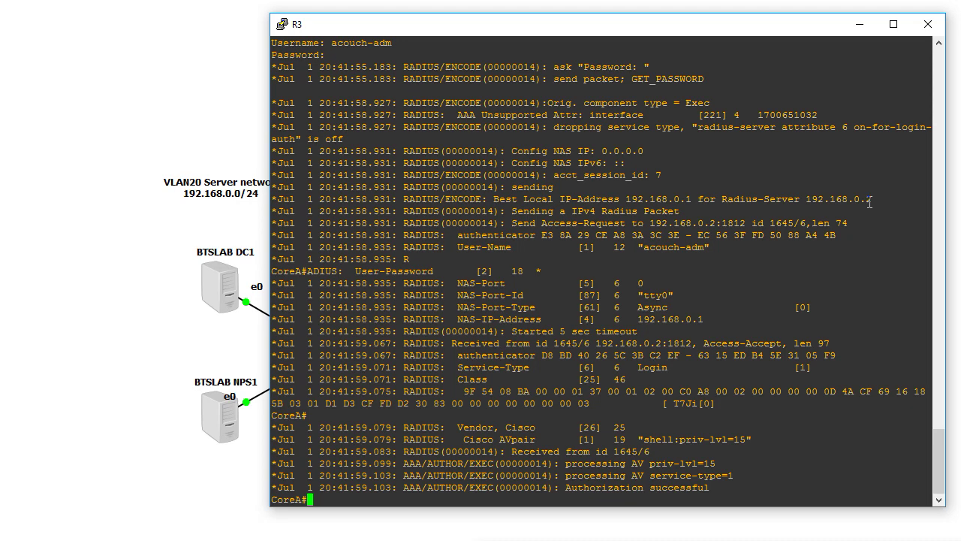
pyautogui.moveTo(870, 199); pyautogui.dragTo(727, 194)
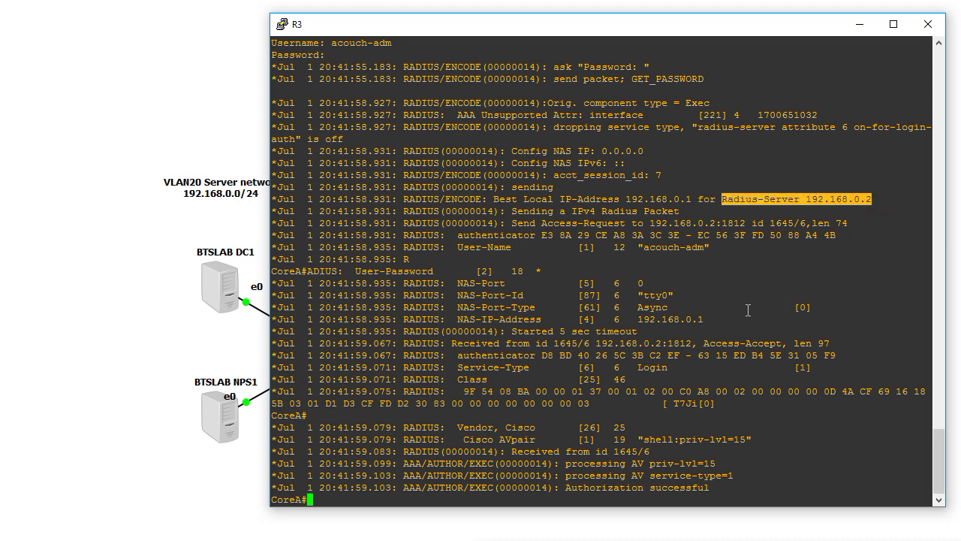
pyautogui.moveTo(460, 247); pyautogui.dragTo(708, 254)
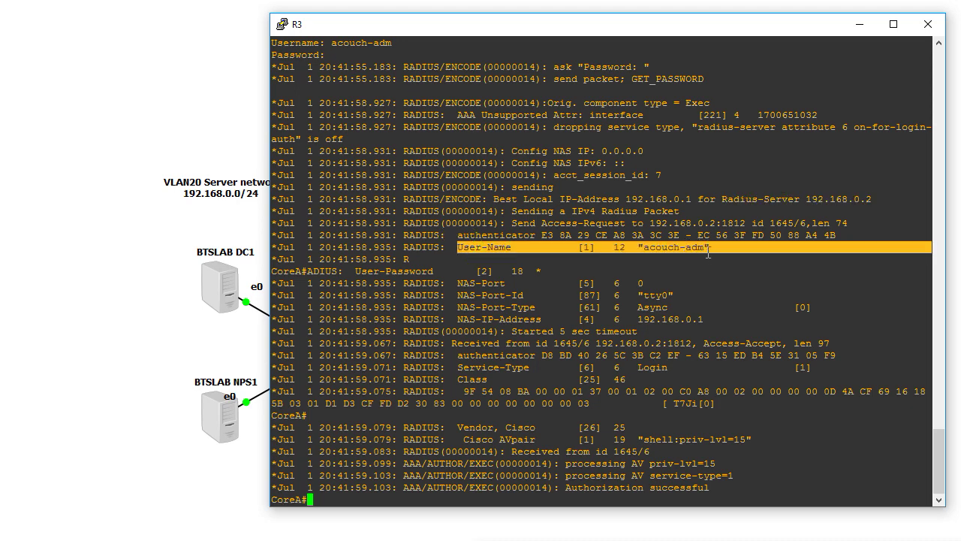
pyautogui.click(647, 248)
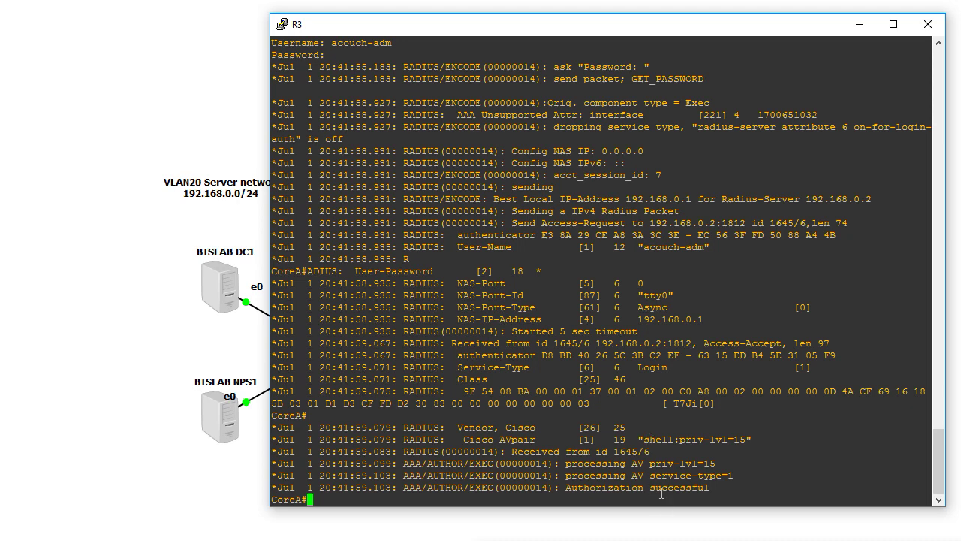
pyautogui.moveTo(644, 439); pyautogui.dragTo(679, 441)
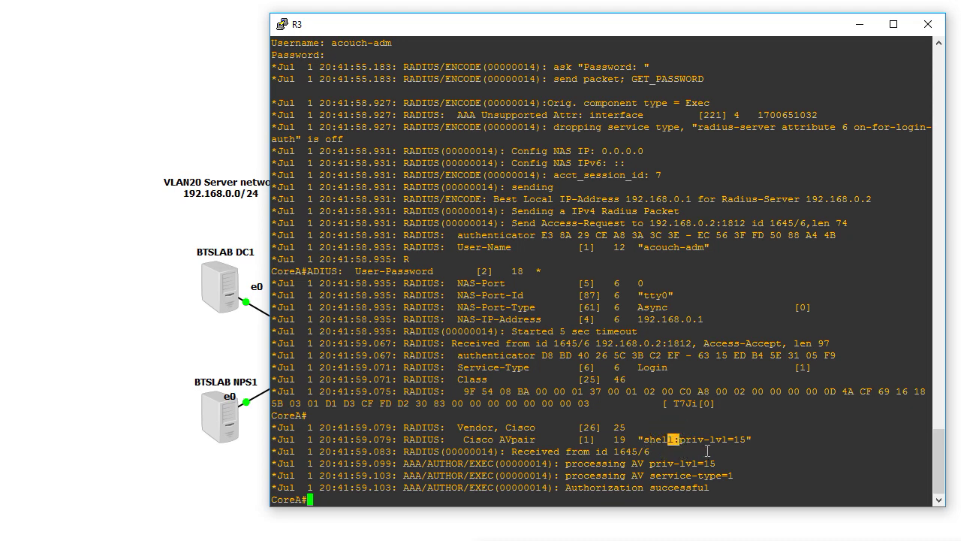